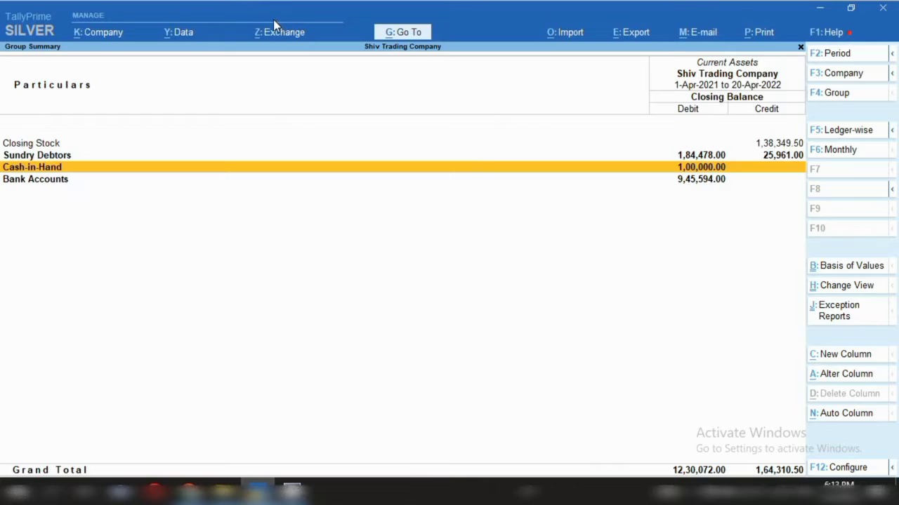
# Open the Cash-in-Hand group under Current Assets to view its ledgers, and return to the Gateway of Tally.
pyautogui.press('Return')
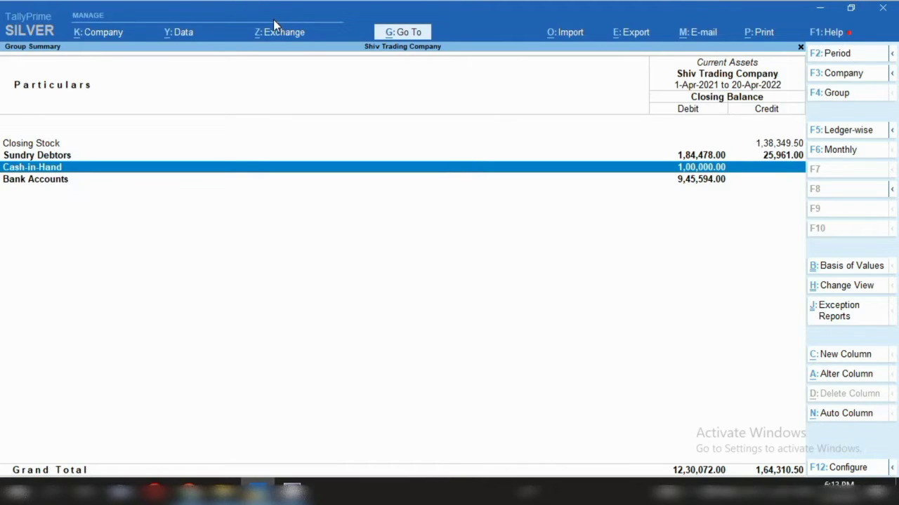
pyautogui.press('Return')
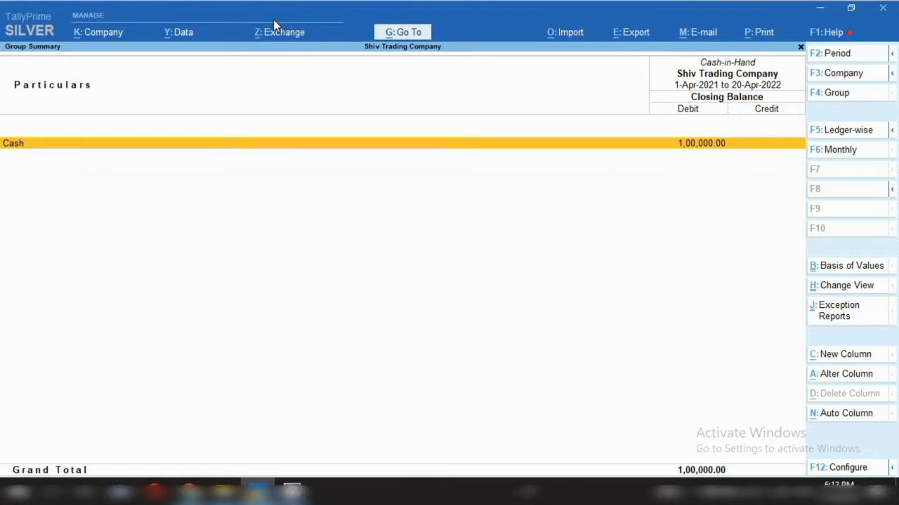
pyautogui.press('Return')
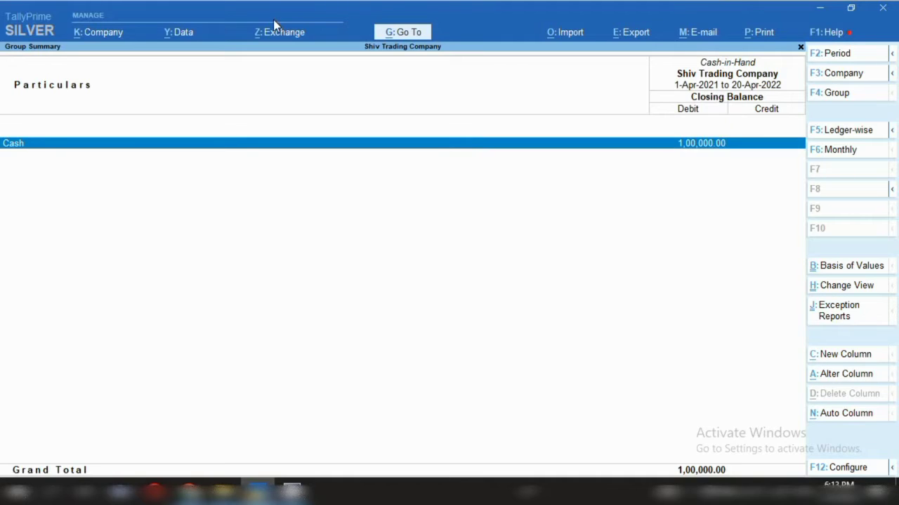
pyautogui.press('Escape')
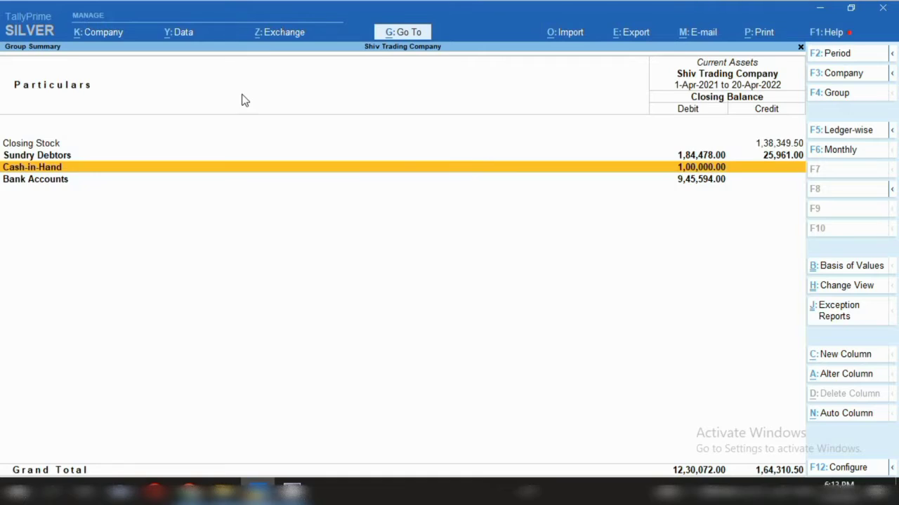
pyautogui.press('Escape')
pyautogui.press('Escape')
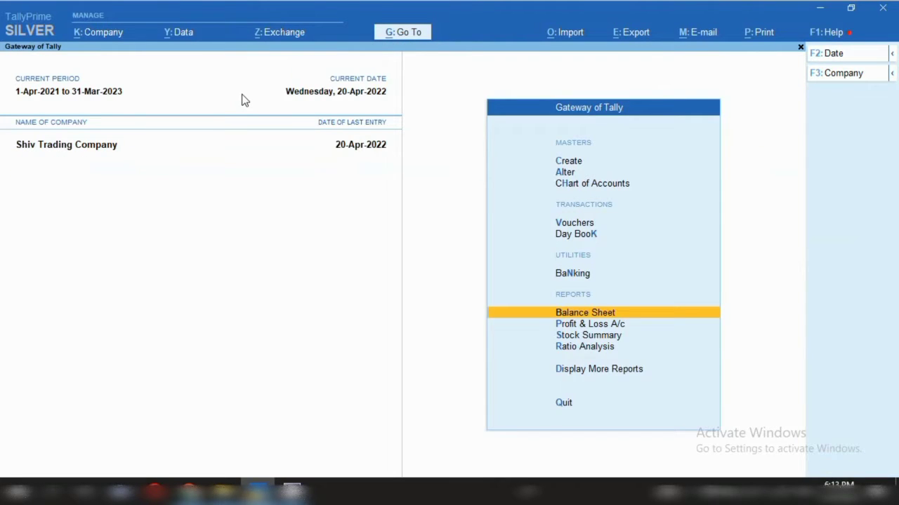
# Start creating a new ledger master and name it Petty Cash.
pyautogui.press('Up')
pyautogui.press('Up')
pyautogui.press('Up')
pyautogui.press('Up')
pyautogui.press('Up')
pyautogui.press('Up')
pyautogui.press('Up')
pyautogui.press('Up')
pyautogui.press('Down')
pyautogui.press('Down')
pyautogui.press('Return')
pyautogui.press('Down')
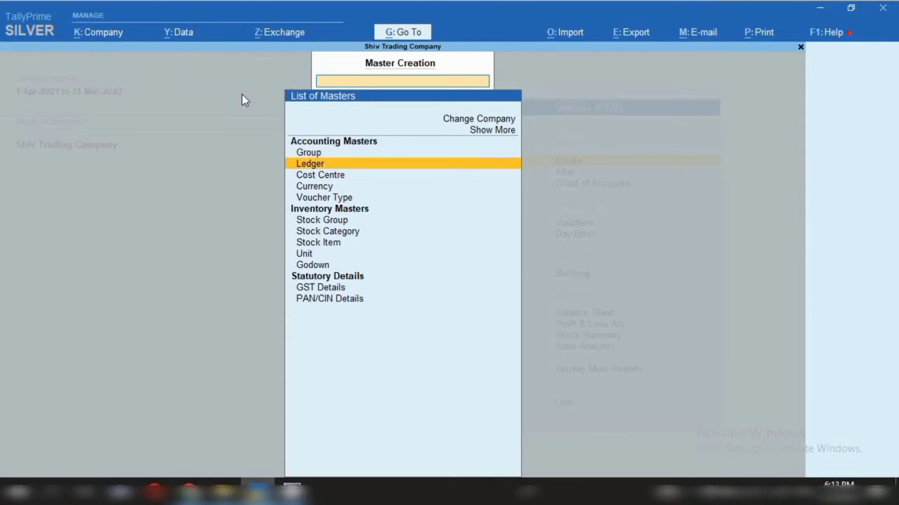
pyautogui.press('Return')
pyautogui.write('PETTY')
pyautogui.press('BackSpace')
pyautogui.press('BackSpace')
pyautogui.press('BackSpace')
pyautogui.press('BackSpace')
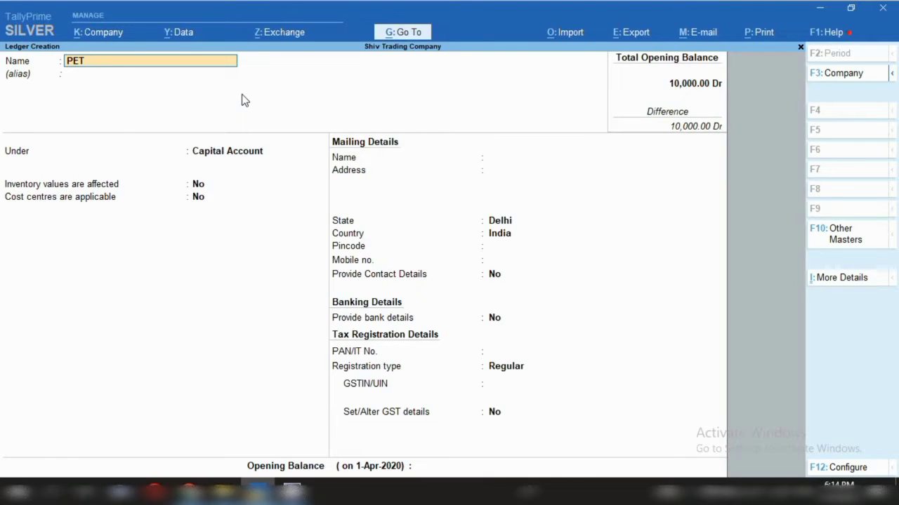
pyautogui.write('etty Cash')
pyautogui.press('Return')
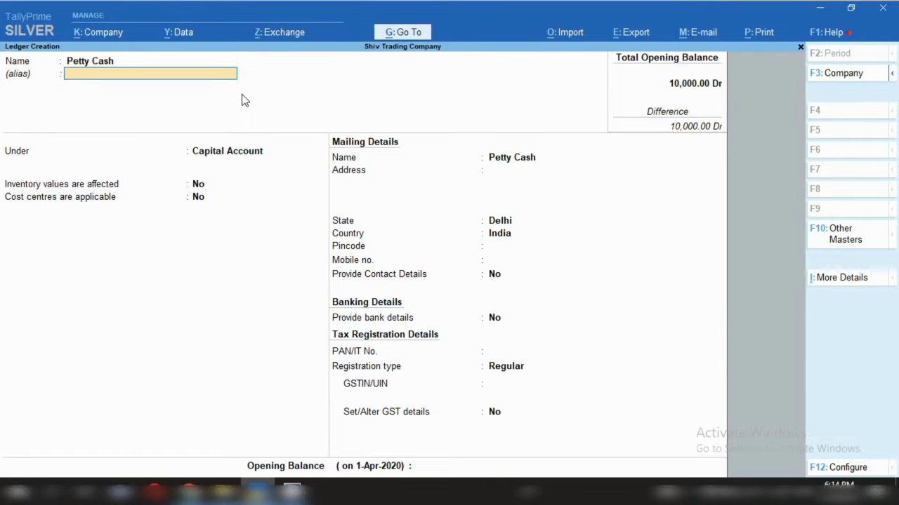
# Place the Petty Cash ledger under the Cash-in-Hand group, save it and return to the Gateway of Tally.
pyautogui.press('Return')
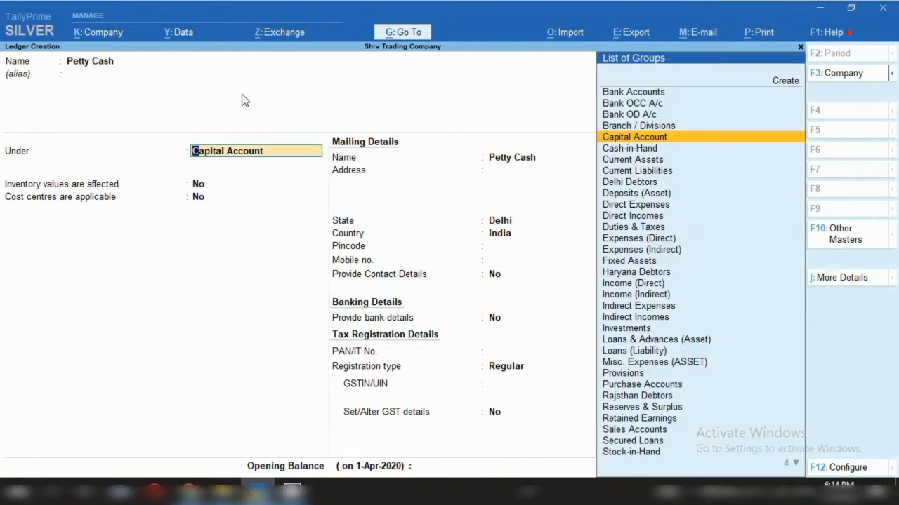
pyautogui.write('Ca')
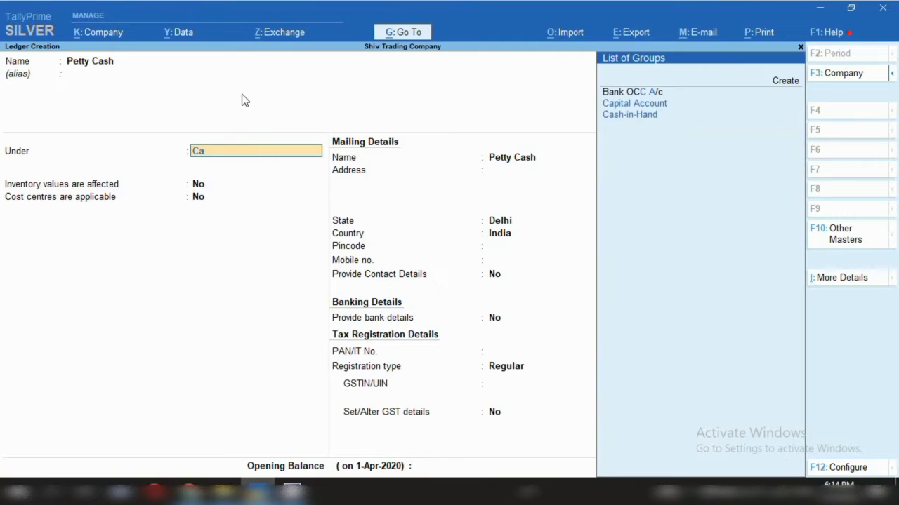
pyautogui.press('Down')
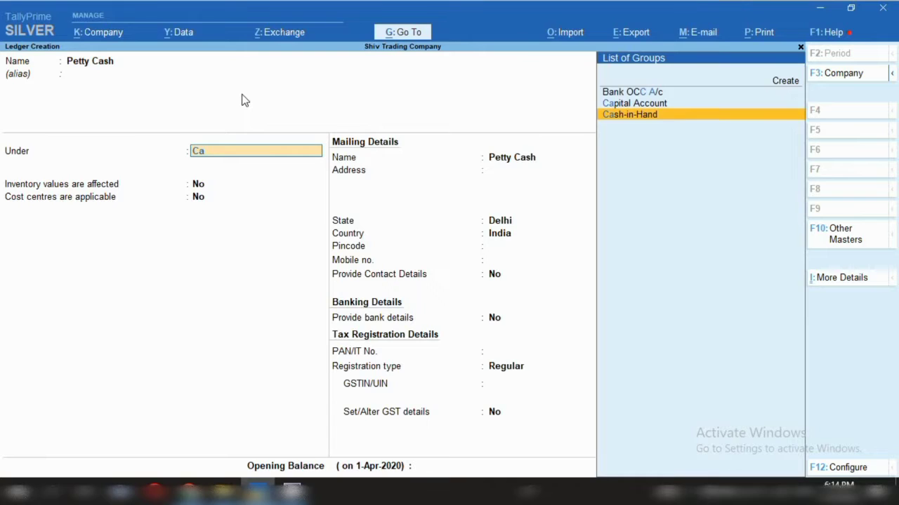
pyautogui.press('Return')
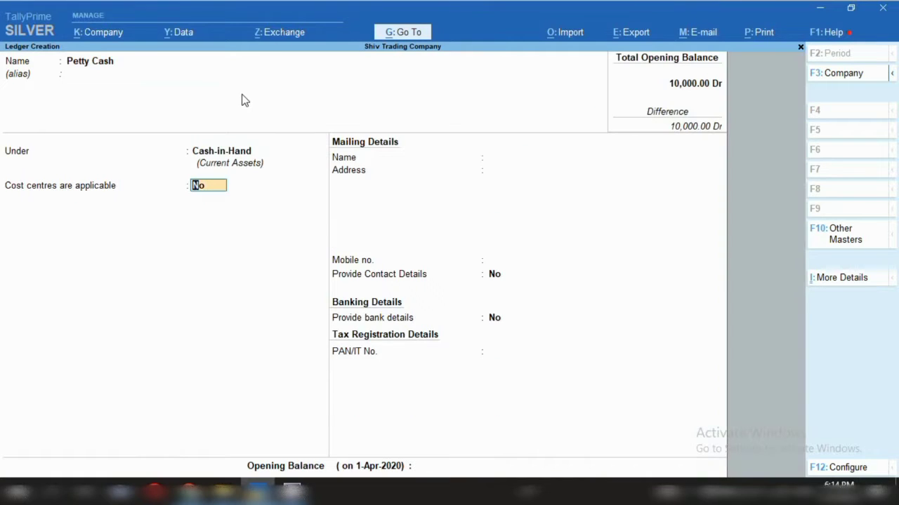
pyautogui.press('ctrl')
pyautogui.hotkey('ctrl', 'a')
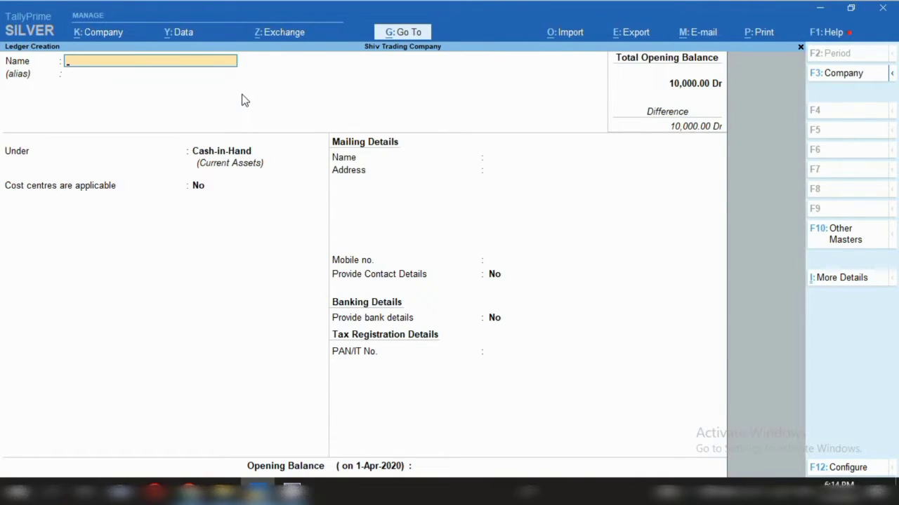
pyautogui.press('Escape')
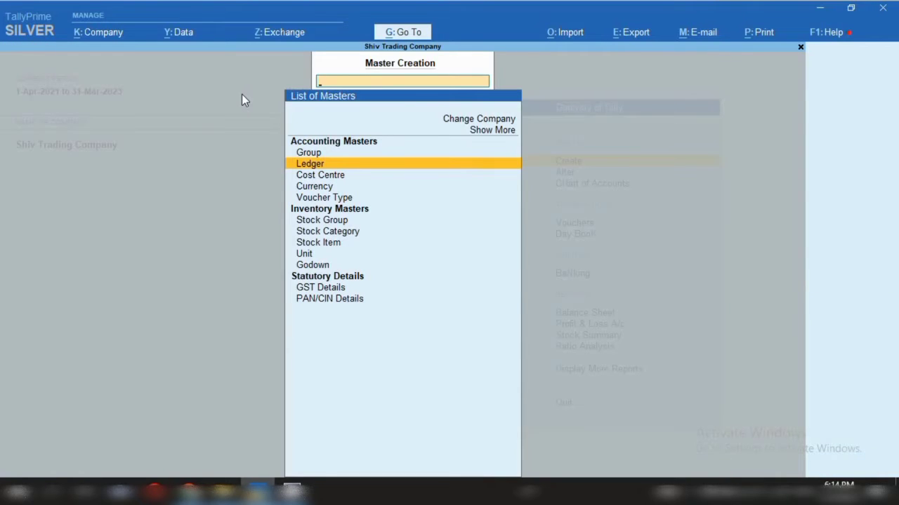
pyautogui.press('Escape')
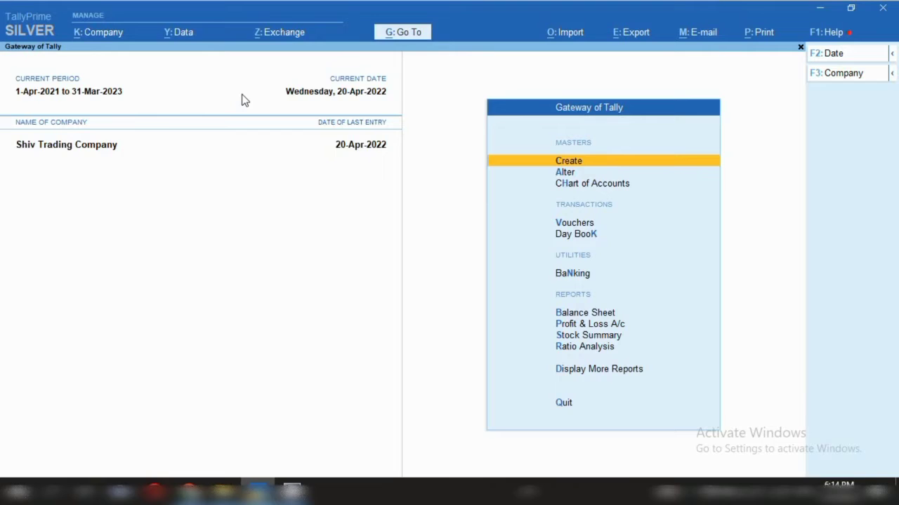
# Open the accounting voucher creation screen.
pyautogui.press('v')
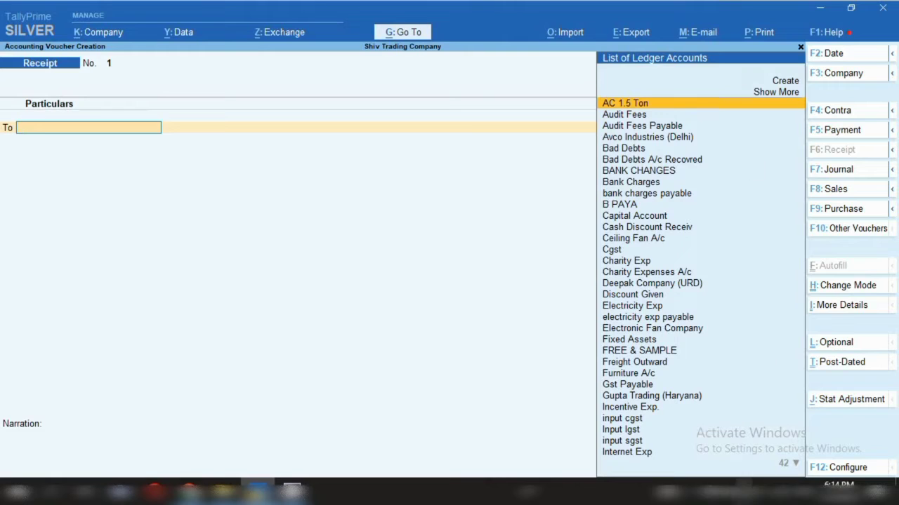
pyautogui.click(695, 491)
pyautogui.rightClick(688, 464)
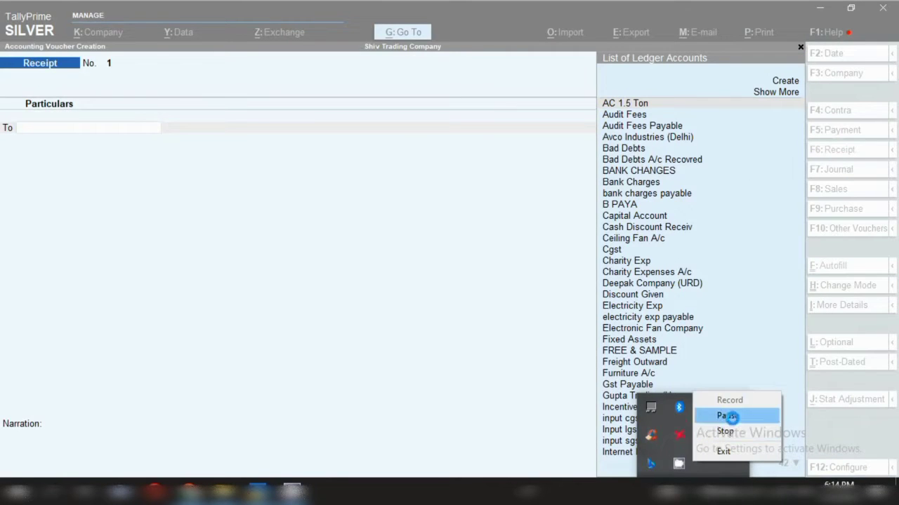
pyautogui.click(727, 415)
pyautogui.rightClick(672, 463)
pyautogui.click(408, 288)
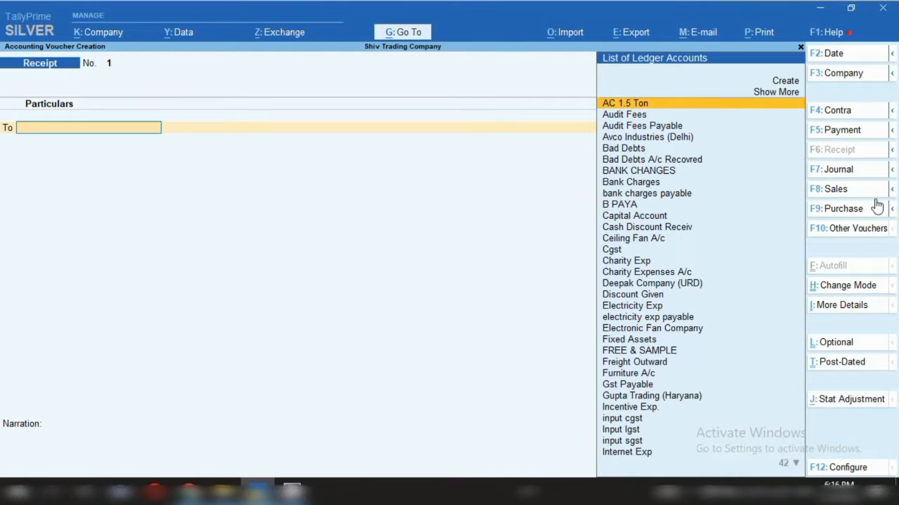
# Change the voucher type to Contra and set the voucher date to 15.4.22.
pyautogui.click(836, 112)
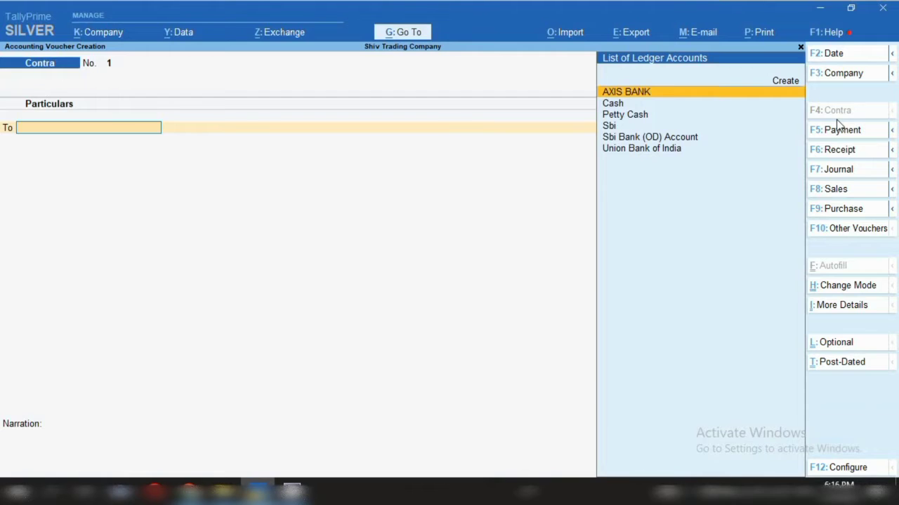
pyautogui.press('F2')
pyautogui.write('15')
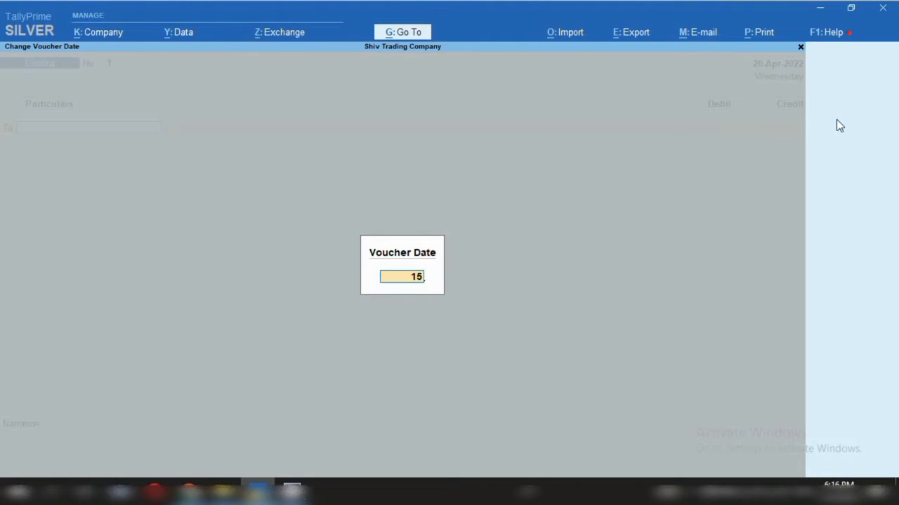
pyautogui.write('.4.22')
pyautogui.press('Return')
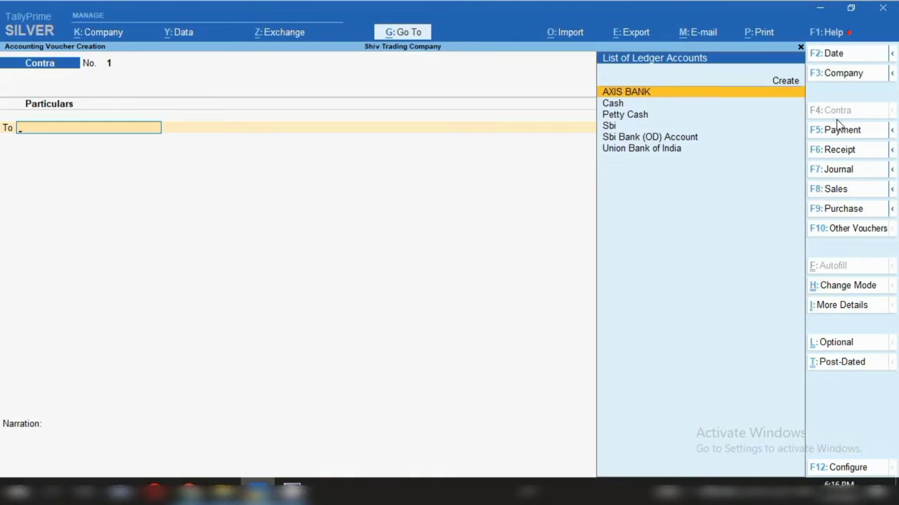
# Credit the Cash ledger with 50,000 in the first line of the Contra voucher.
pyautogui.press('Down')
pyautogui.press('Return')
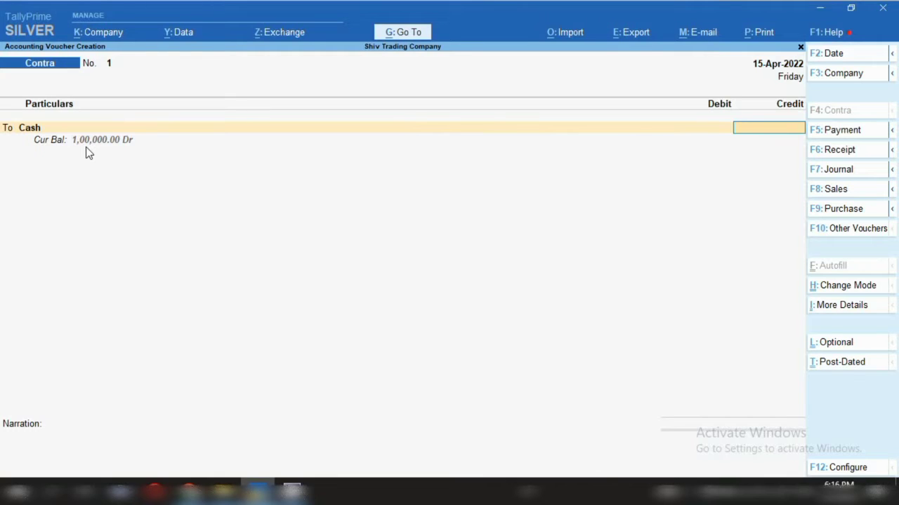
pyautogui.write('50,000')
pyautogui.press('Return')
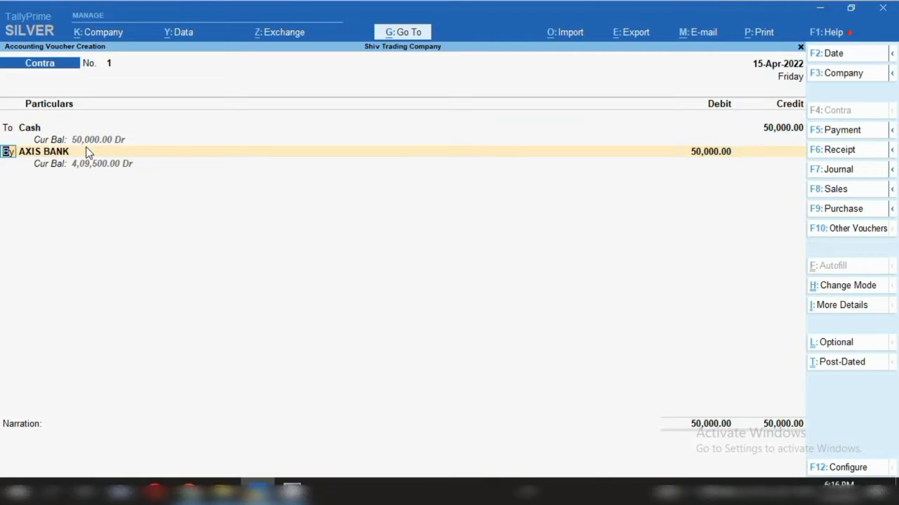
# Debit the Petty Cash ledger with 50,000 in the second line and save the Contra voucher.
pyautogui.press('Return')
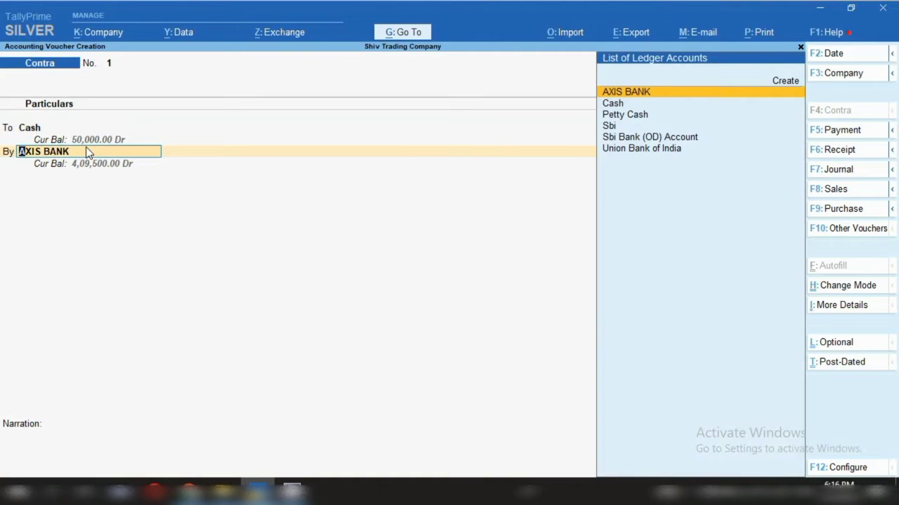
pyautogui.press('Down')
pyautogui.press('Down')
pyautogui.press('Return')
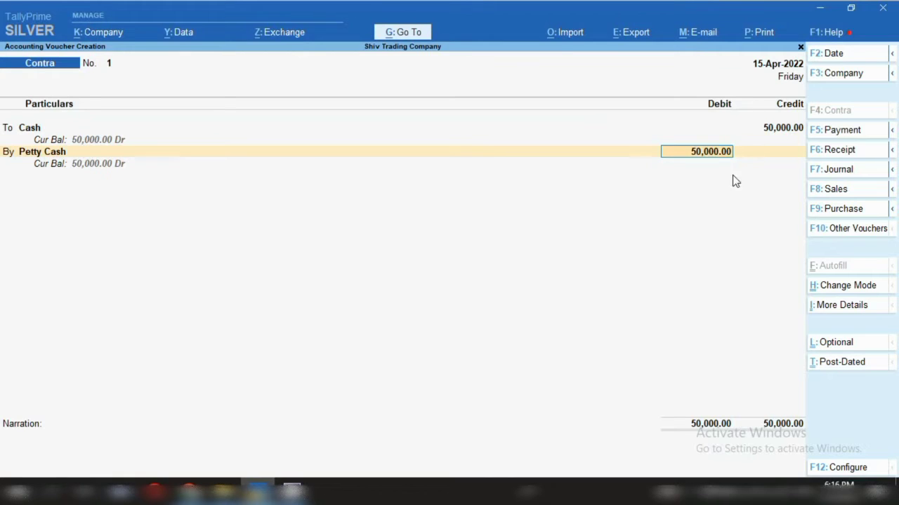
pyautogui.press('ctrl')
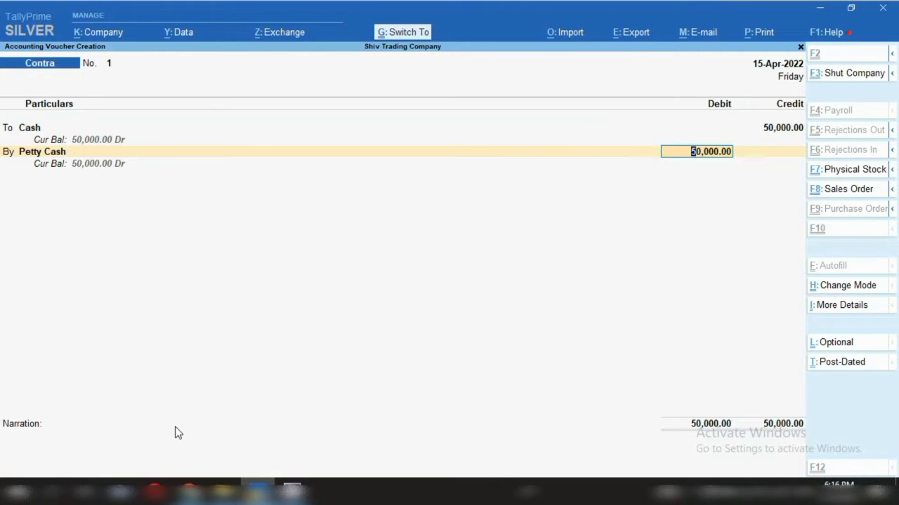
pyautogui.hotkey('ctrl', 'a')
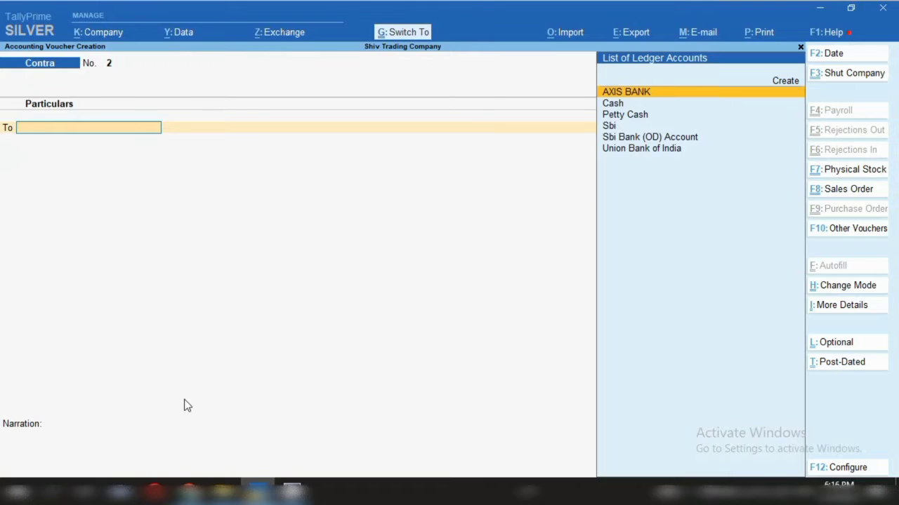
# Switch to the Balance Sheet and drill down through Current Assets into Cash-in-Hand to review the Cash and Petty Cash balances.
pyautogui.click(397, 34)
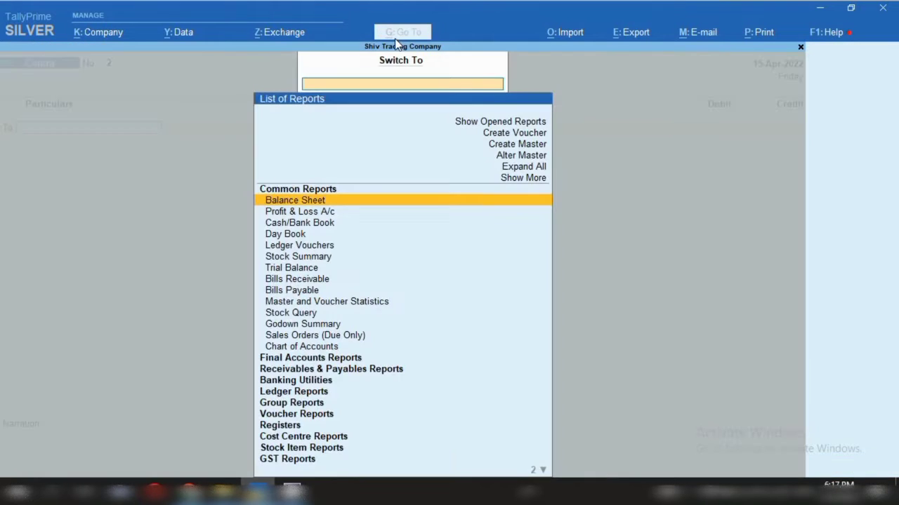
pyautogui.press('Return')
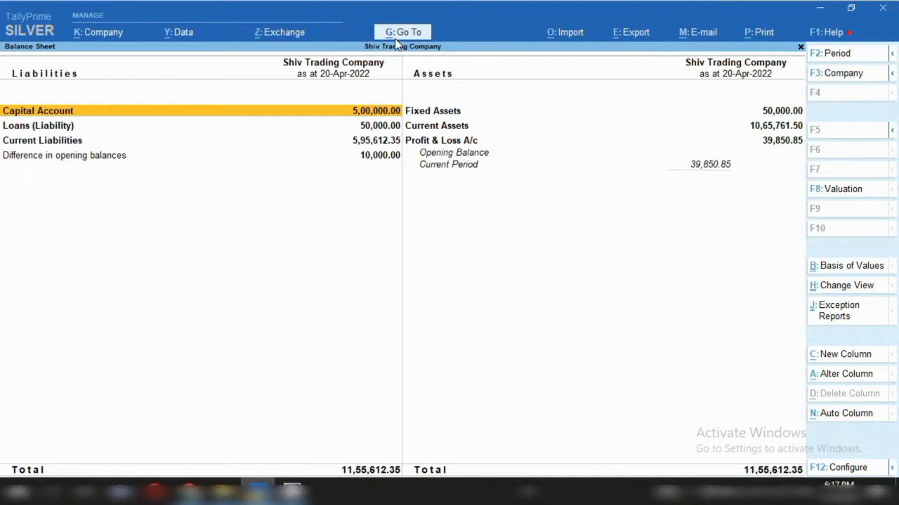
pyautogui.press('Right')
pyautogui.press('Down')
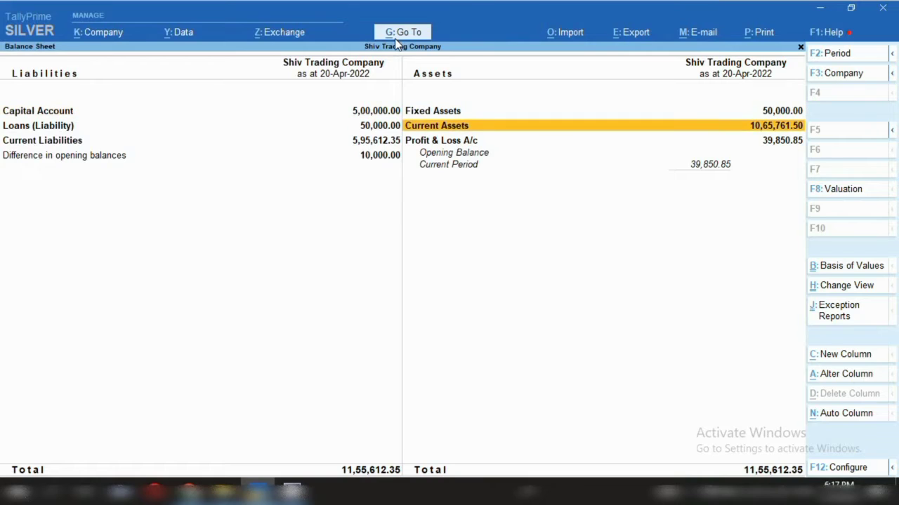
pyautogui.press('Return')
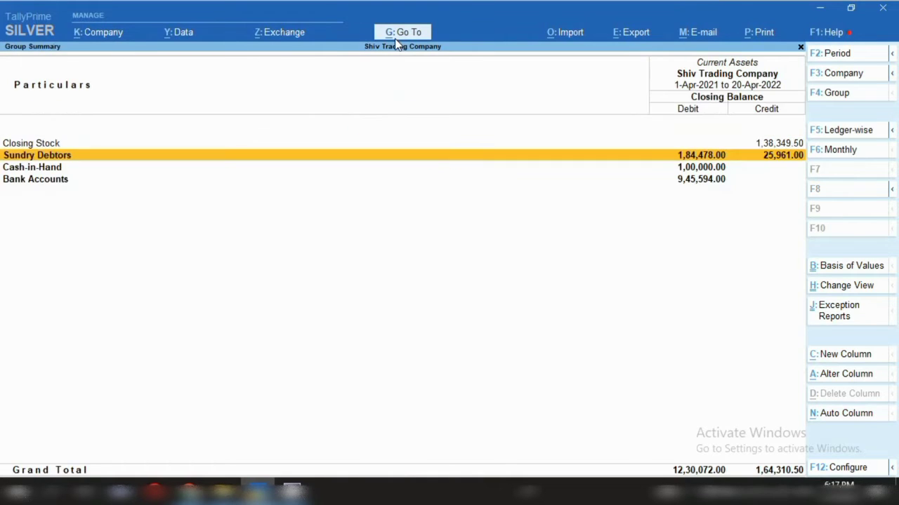
pyautogui.press('Down')
pyautogui.press('Return')
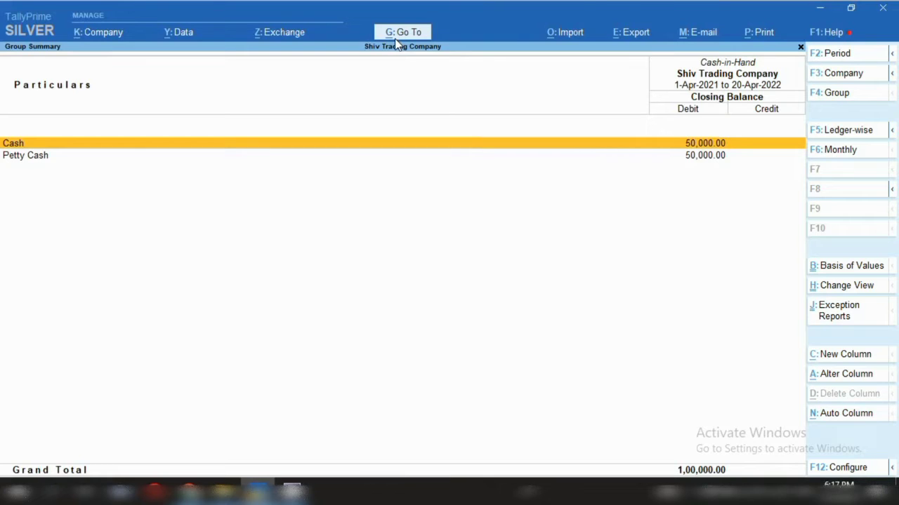
pyautogui.press('space')
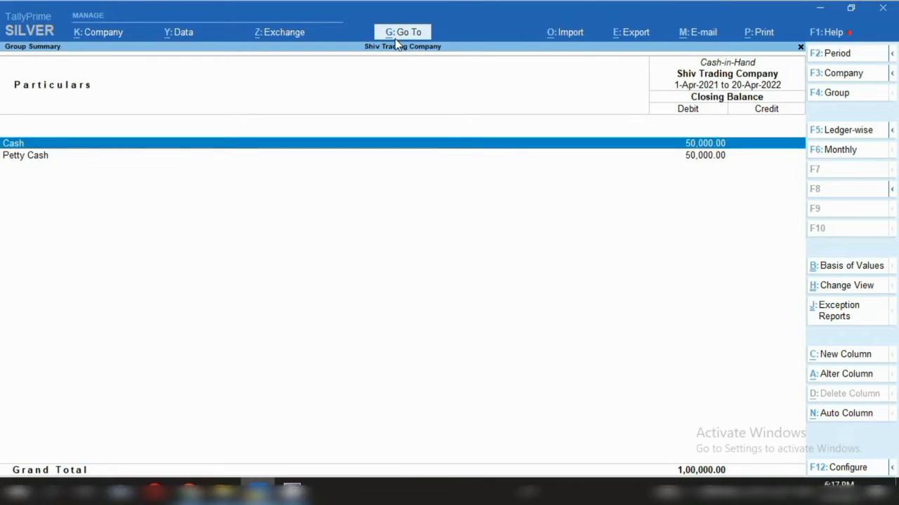
pyautogui.press('Down')
pyautogui.press('space')
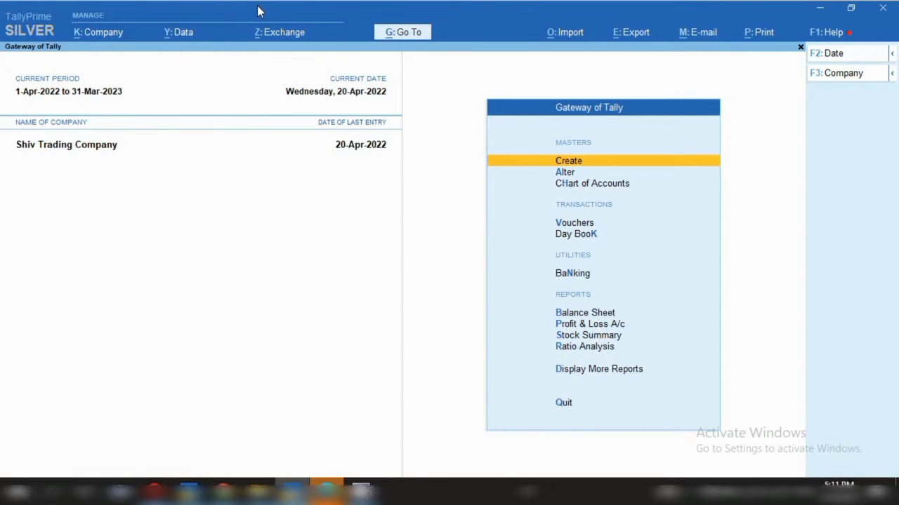
# Reopen the Balance Sheet, drill down from Current Assets to the Petty Cash entry under Cash-in-Hand, and return to the Gateway of Tally.
pyautogui.press('b')
pyautogui.press('Right')
pyautogui.press('Down')
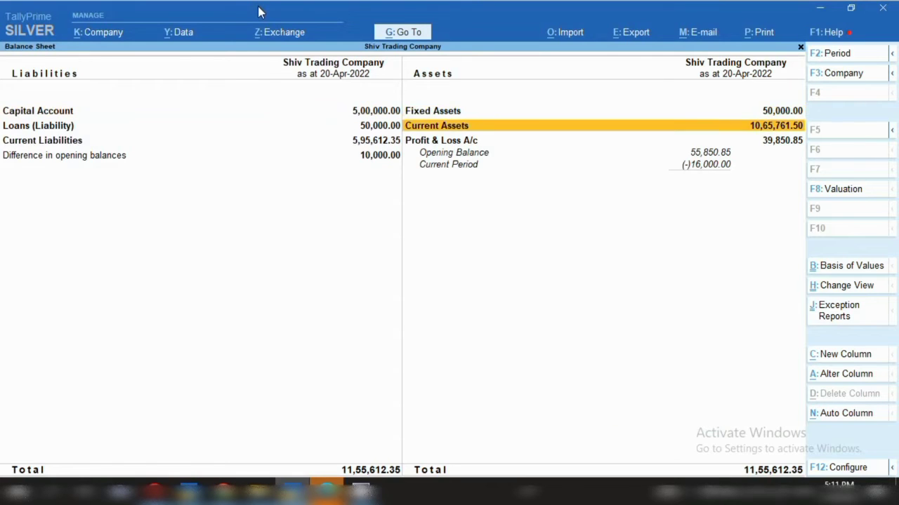
pyautogui.press('Return')
pyautogui.press('Down')
pyautogui.press('Down')
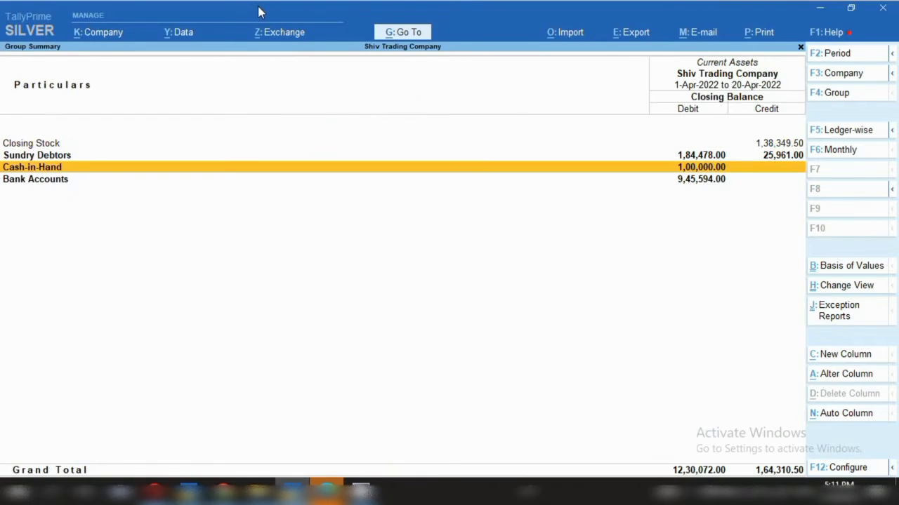
pyautogui.press('Return')
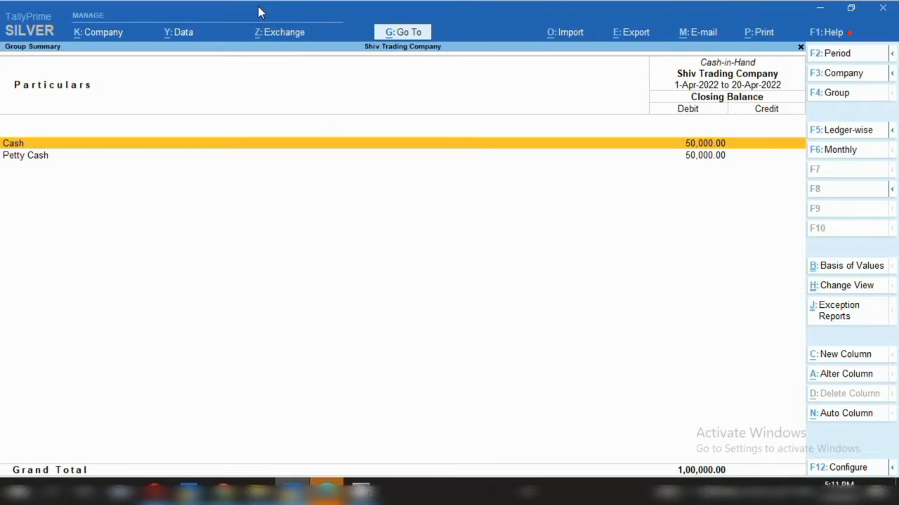
pyautogui.press('Down')
pyautogui.press('Return')
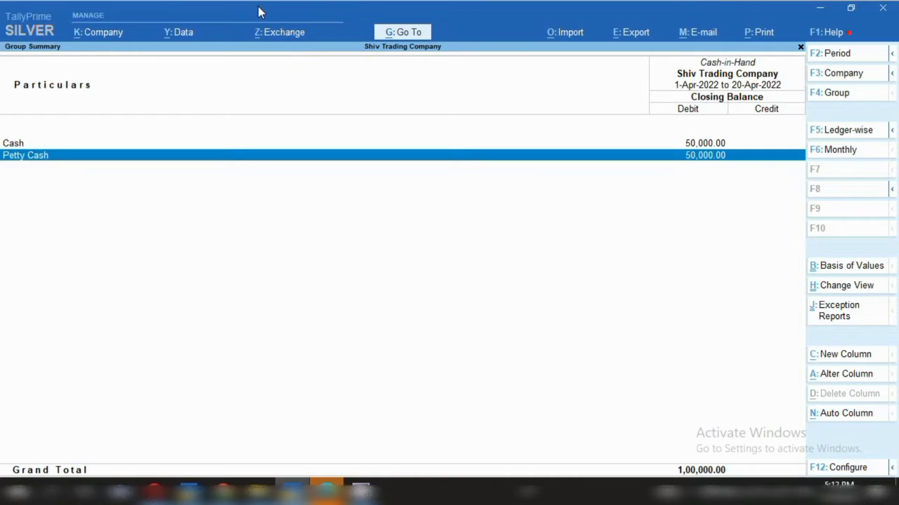
pyautogui.press('Escape')
pyautogui.press('Escape')
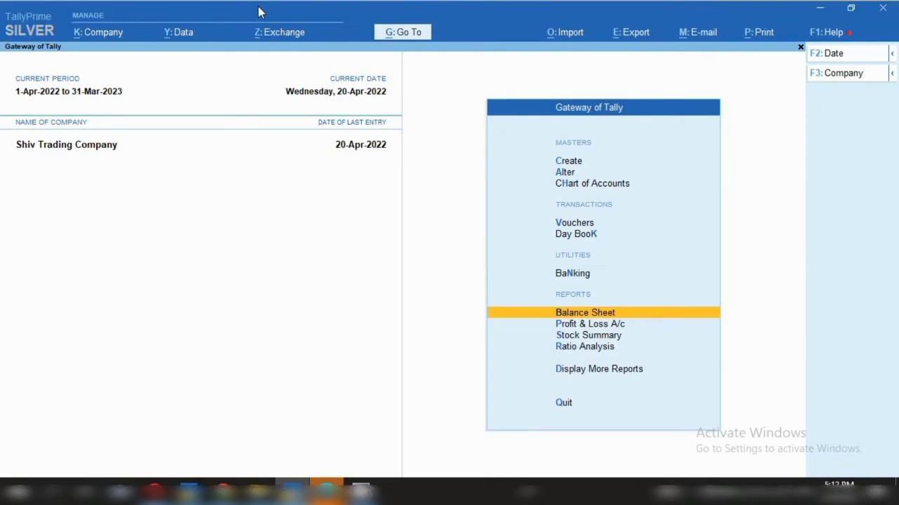
# Start a new Payment voucher and set its date to 1.4.22.
pyautogui.press('v')
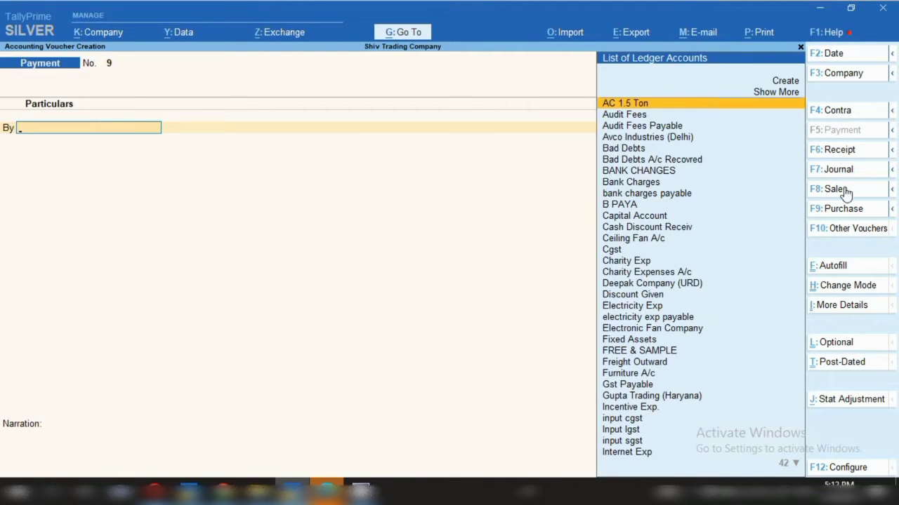
pyautogui.press('F2')
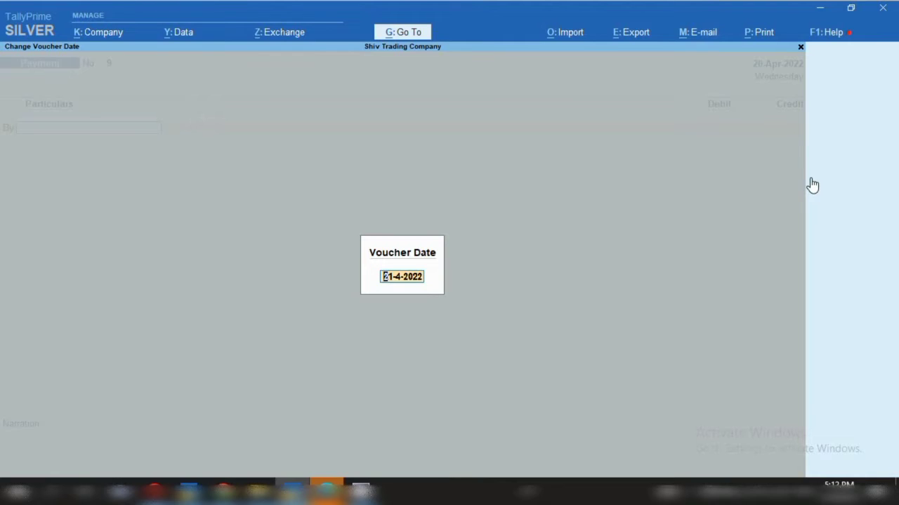
pyautogui.write('1.4.22')
pyautogui.press('Return')
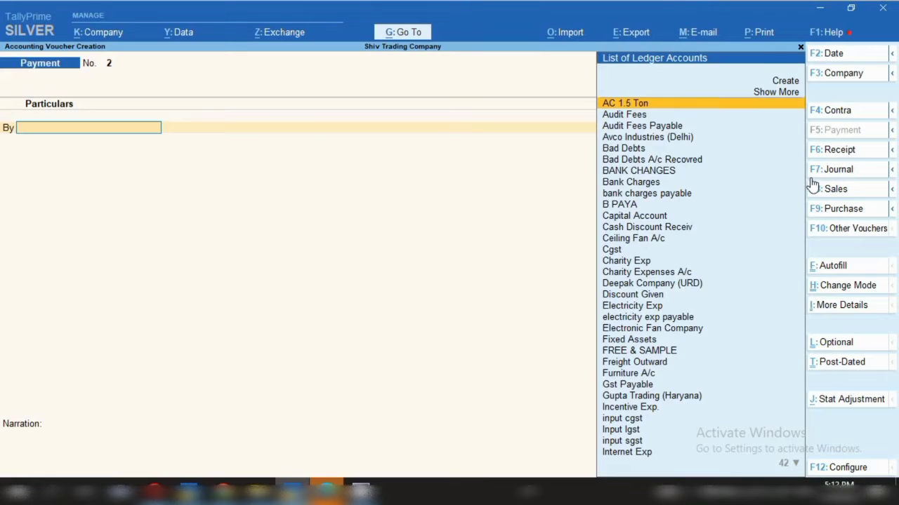
# Debit Electricity Exp with 5,000 and credit Petty Cash with the same amount.
pyautogui.write('Ele')
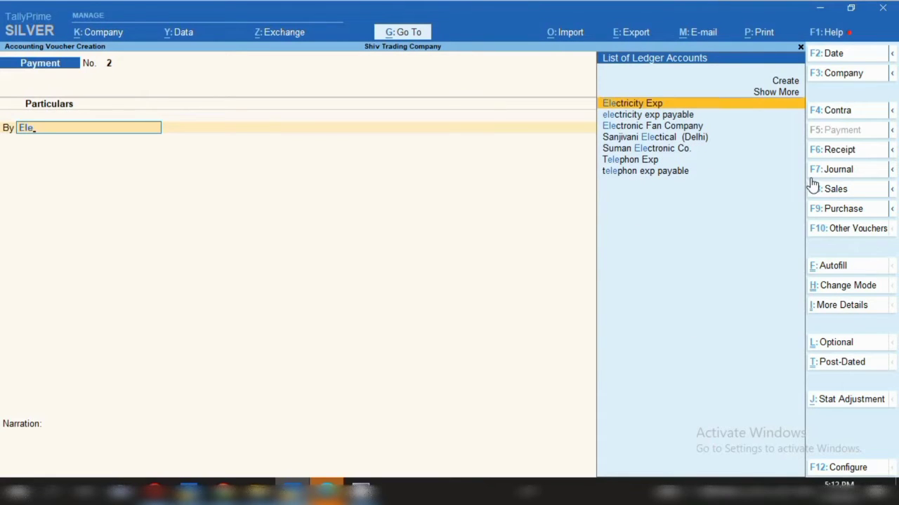
pyautogui.press('Return')
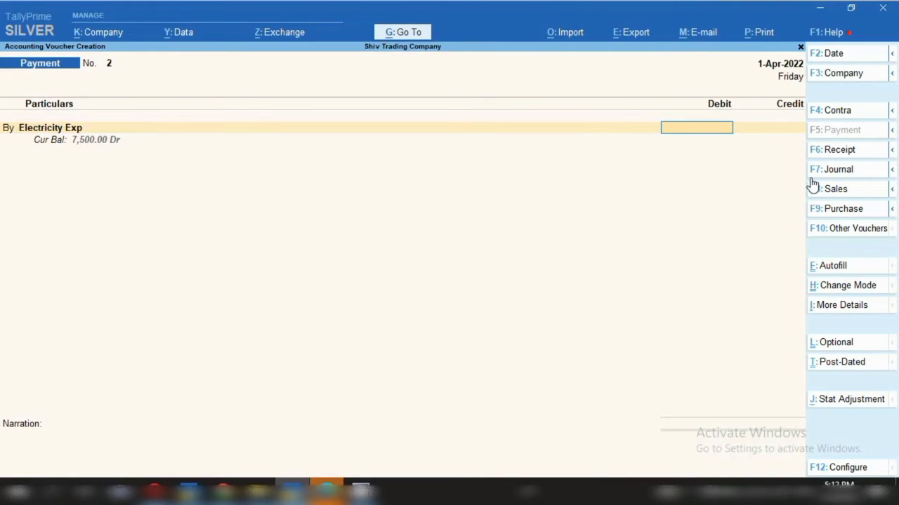
pyautogui.write('5000')
pyautogui.press('Return')
pyautogui.press('Return')
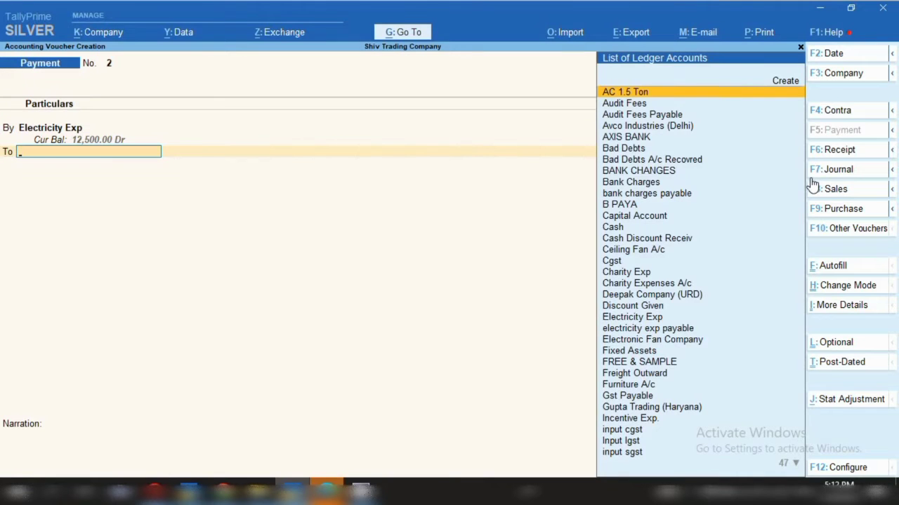
pyautogui.write('Pe')
pyautogui.press('Return')
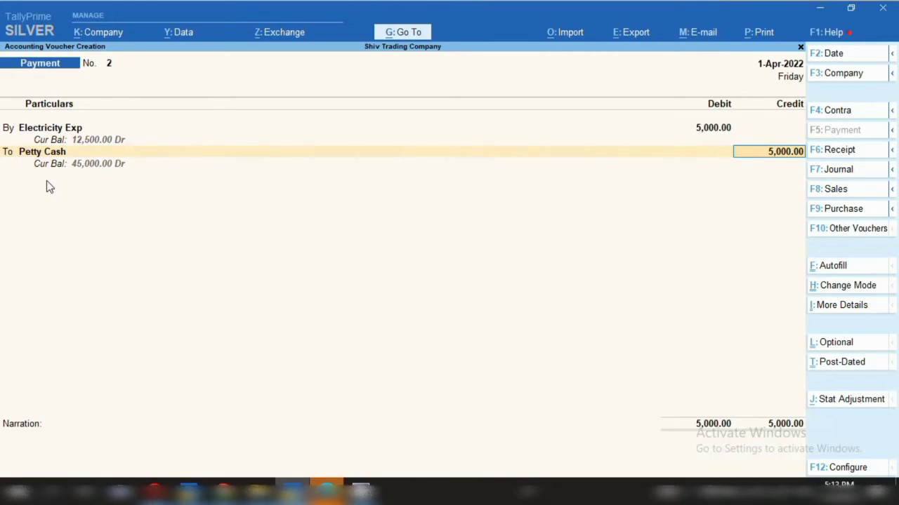
pyautogui.press('Return')
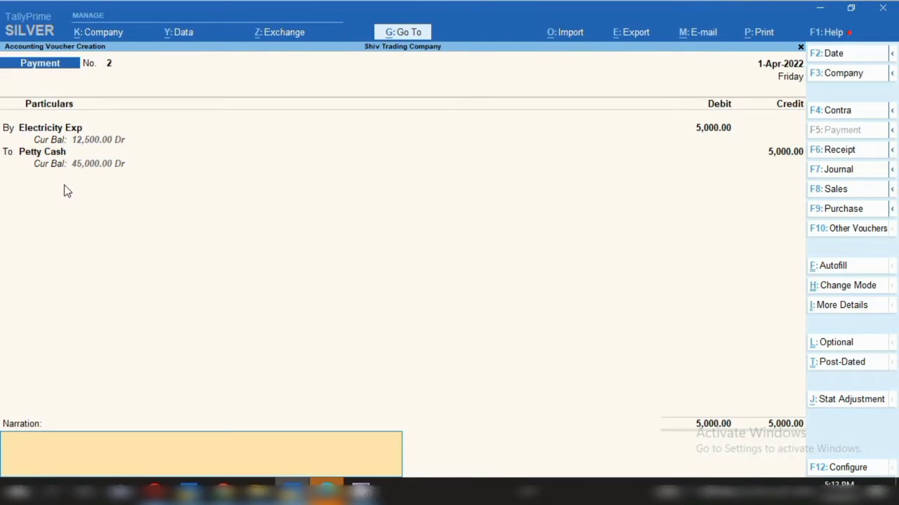
# Enter the narration "electricity bill paid for the month of" and save the electricity Payment voucher.
pyautogui.write('electricity bill paid fo')
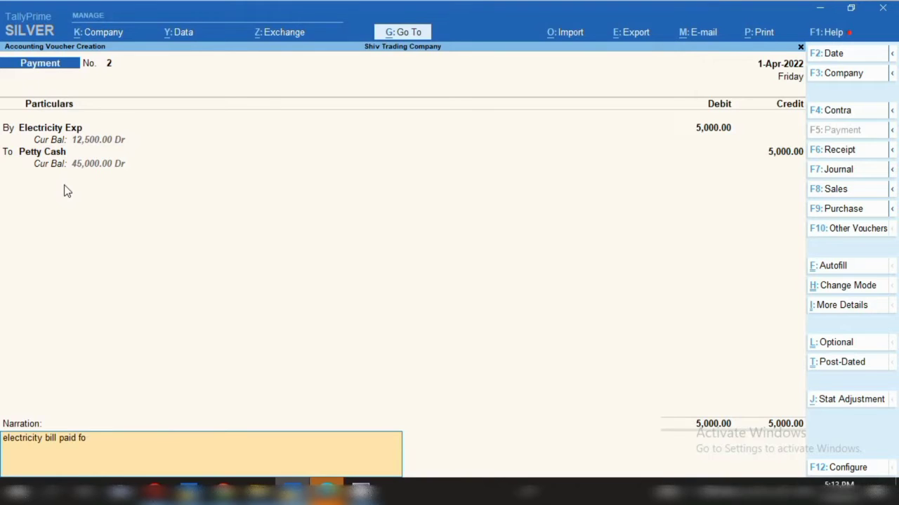
pyautogui.write('r the month ge')
pyautogui.press('BackSpace')
pyautogui.press('BackSpace')
pyautogui.write('fof')
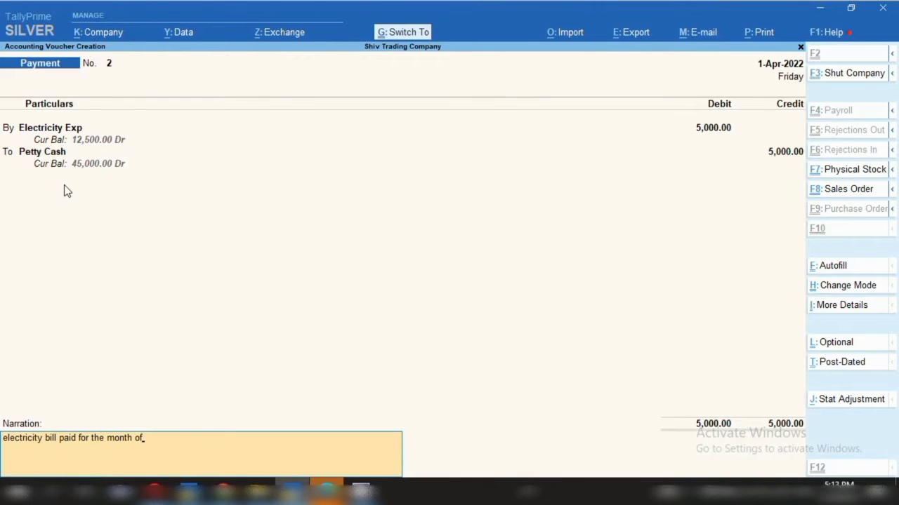
pyautogui.hotkey('alt', 'p')
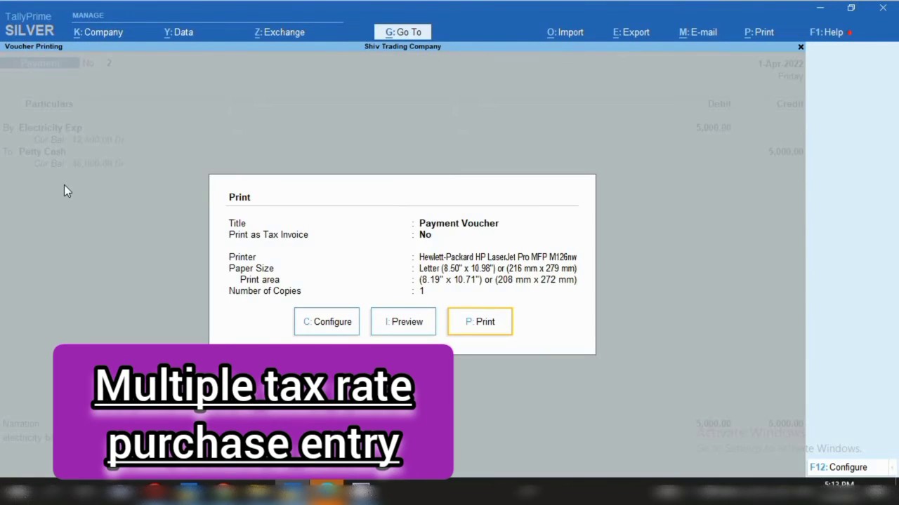
pyautogui.press('Return')
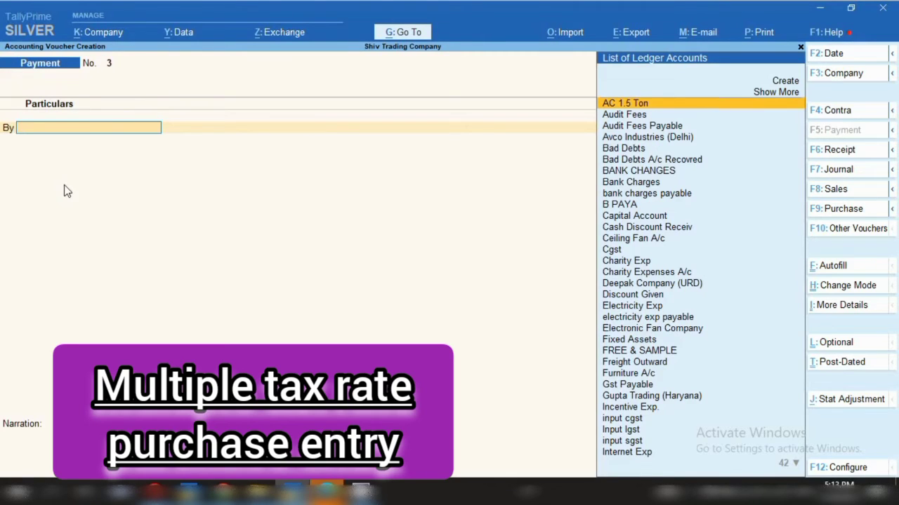
# Set the next Payment voucher's date to 16 April 2022 and debit Incentive Exp. with 2,000.
pyautogui.press('F2')
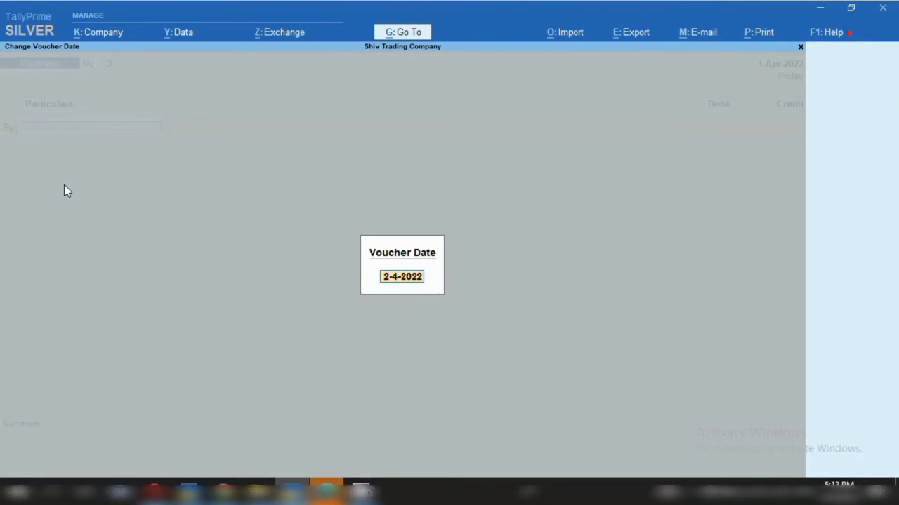
pyautogui.write('16.4.')
pyautogui.press('Return')
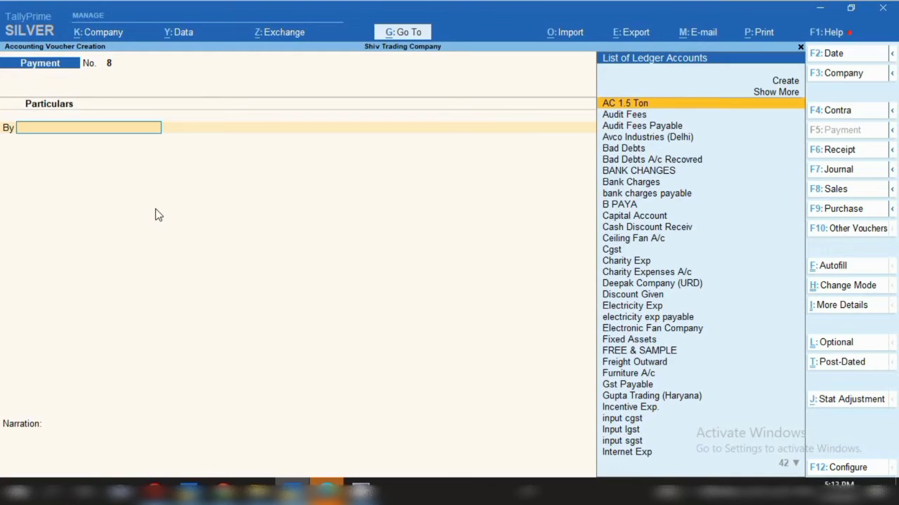
pyautogui.write('Ince')
pyautogui.press('Return')
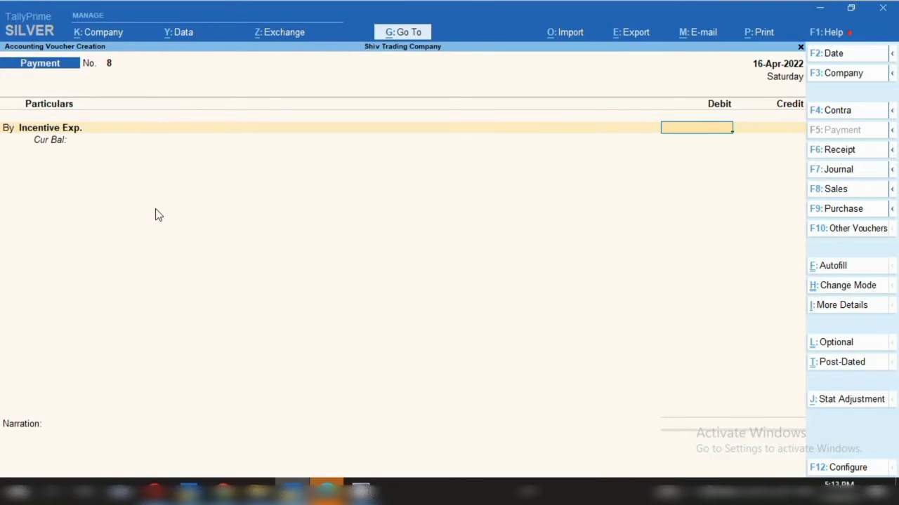
pyautogui.write('2,000')
pyautogui.press('Return')
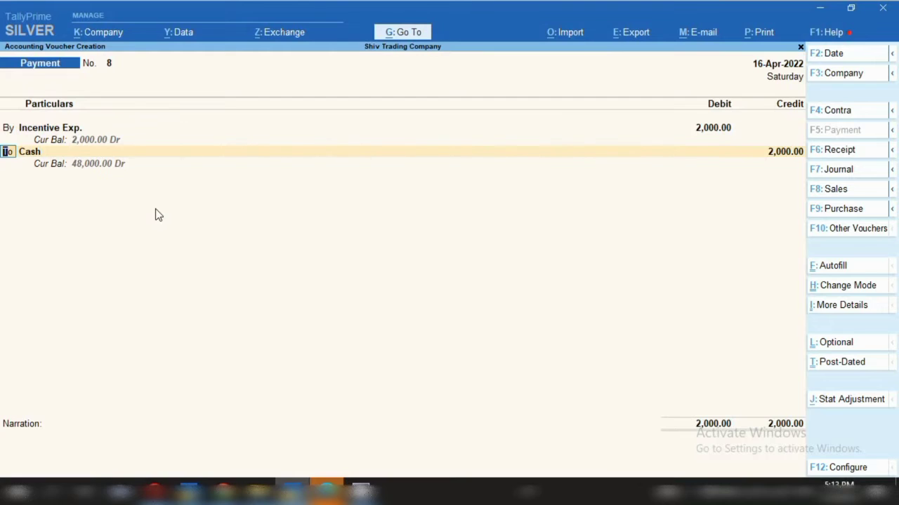
# Replace Cash with Petty Cash as the credited ledger for the 2,000 incentive payment.
pyautogui.press('Return')
pyautogui.write('Pett')
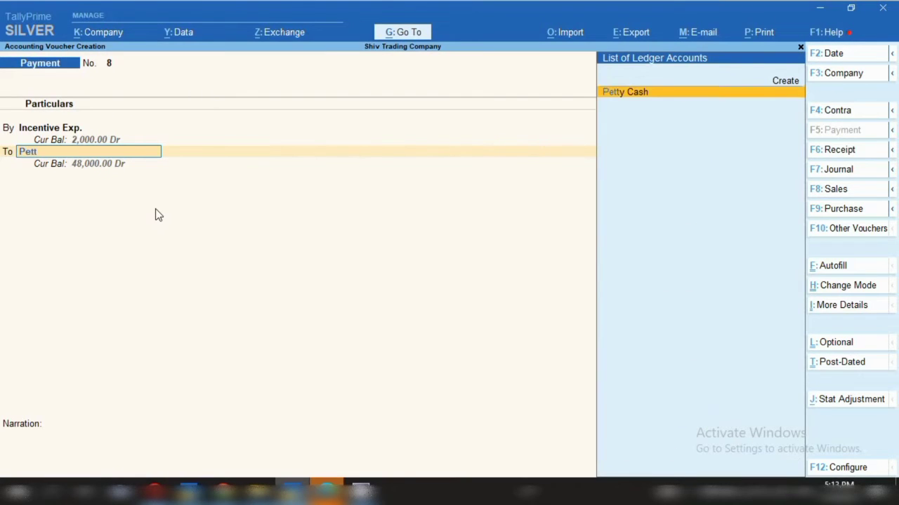
pyautogui.press('Return')
pyautogui.press('Return')
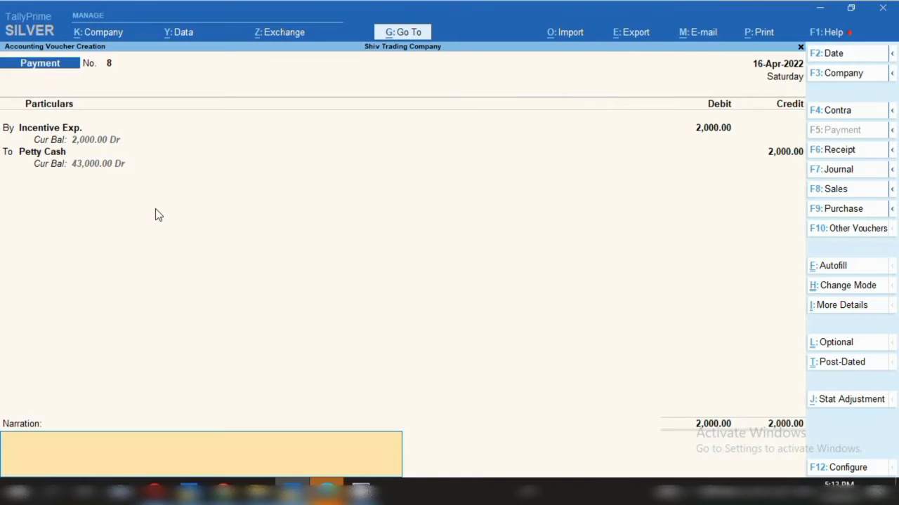
pyautogui.write('petty cash paid for')
pyautogui.press('BackSpace')
pyautogui.press('BackSpace')
pyautogui.press('BackSpace')
pyautogui.press('BackSpace')
pyautogui.press('BackSpace')
pyautogui.press('BackSpace')
pyautogui.press('BackSpace')
pyautogui.press('BackSpace')
pyautogui.press('BackSpace')
pyautogui.press('BackSpace')
pyautogui.press('BackSpace')
pyautogui.press('BackSpace')
pyautogui.press('BackSpace')
pyautogui.press('BackSpace')
pyautogui.press('BackSpace')
pyautogui.press('BackSpace')
pyautogui.press('BackSpace')
pyautogui.press('BackSpace')
# Save the incentive Payment voucher with an empty narration.
pyautogui.hotkey('alt', 'p')
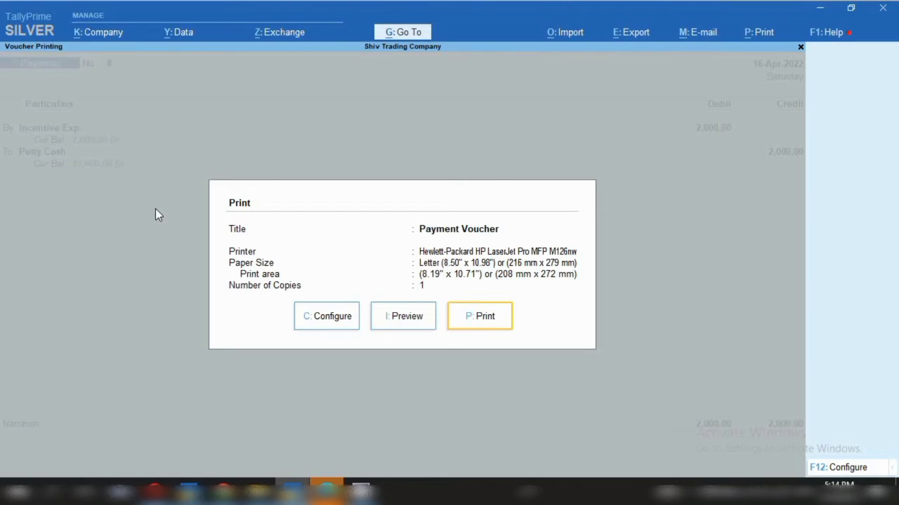
pyautogui.press('p')
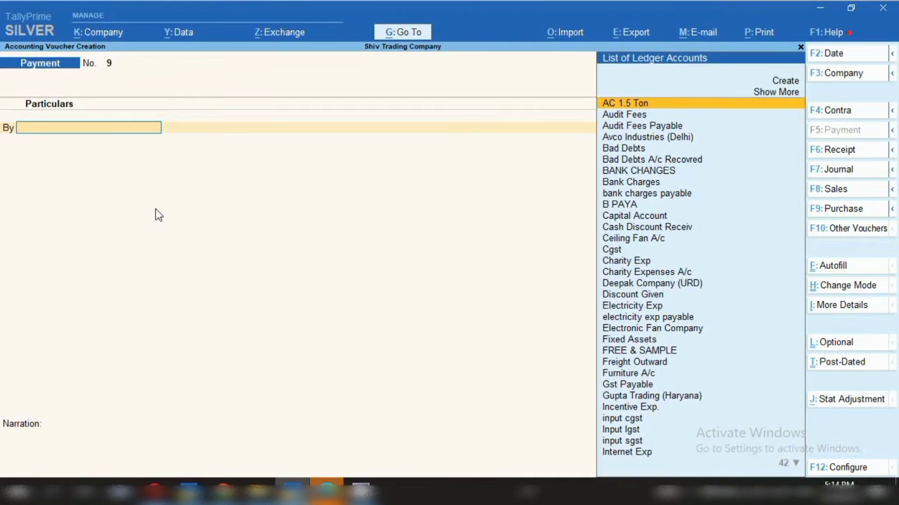
# Set the next Payment voucher's date to 17-4-2022 and debit Internet Exp with 1,000.
pyautogui.press('F2')
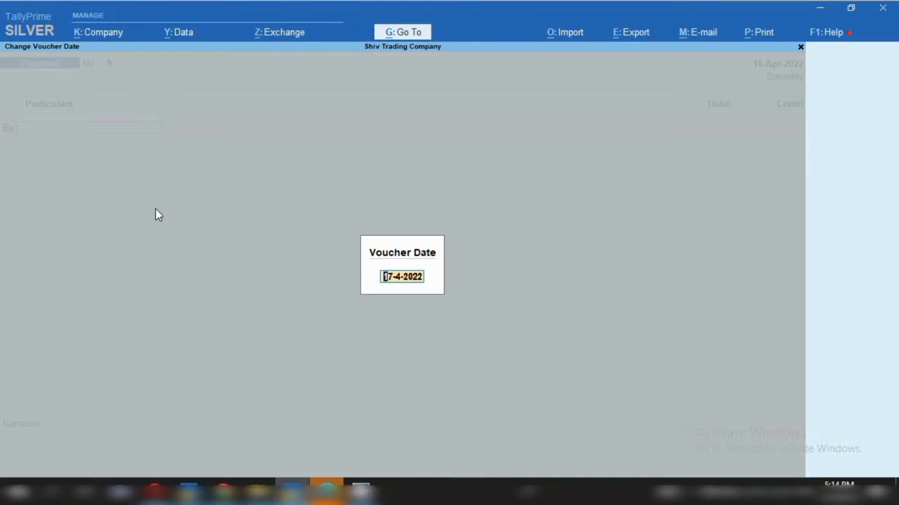
pyautogui.press('Return')
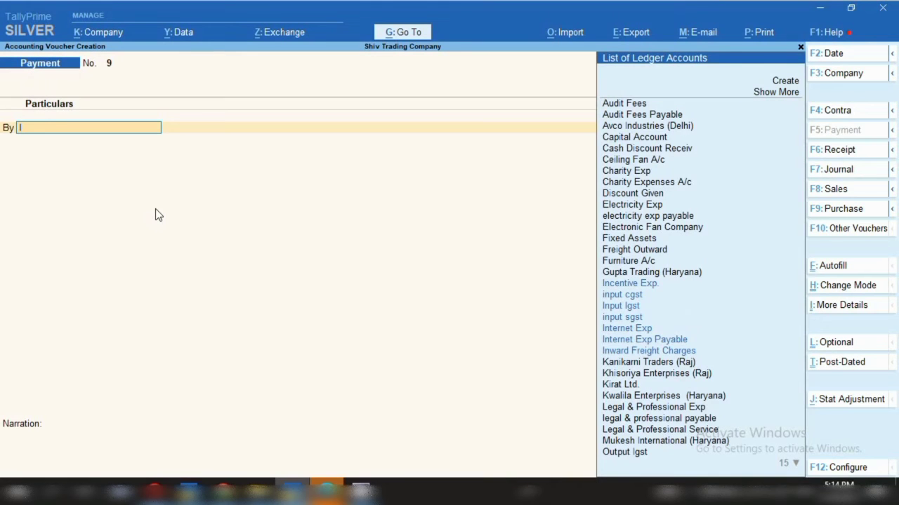
pyautogui.write('Inte')
pyautogui.press('Return')
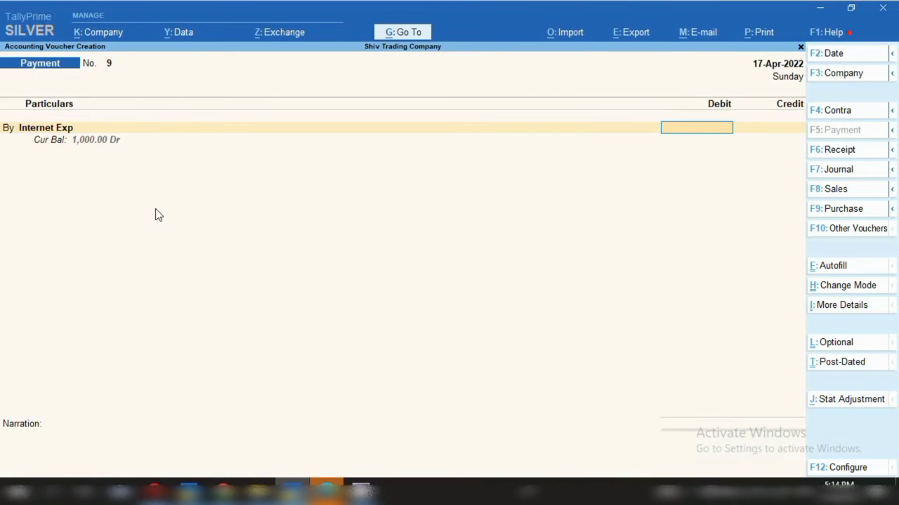
pyautogui.write('1,000')
pyautogui.press('Return')
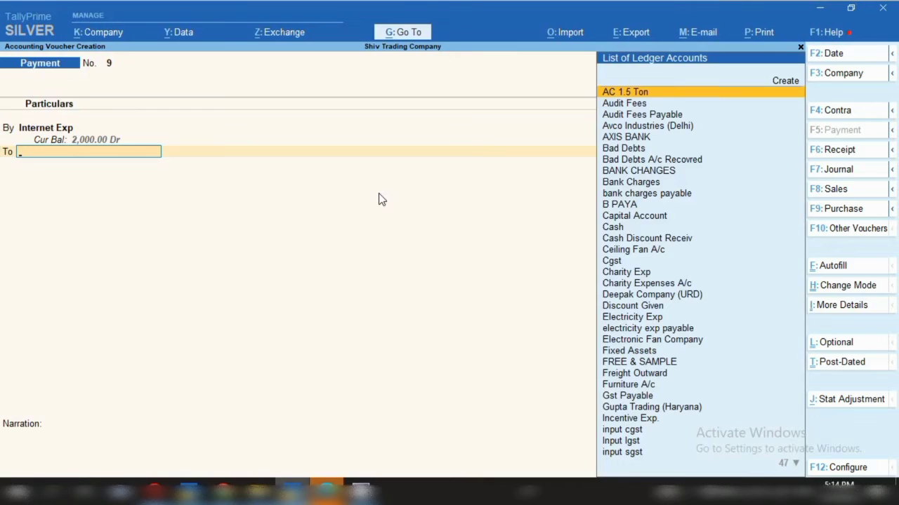
# Credit Petty Cash with 1,000 in the second line of the internet payment.
pyautogui.write('Pett')
pyautogui.press('Return')
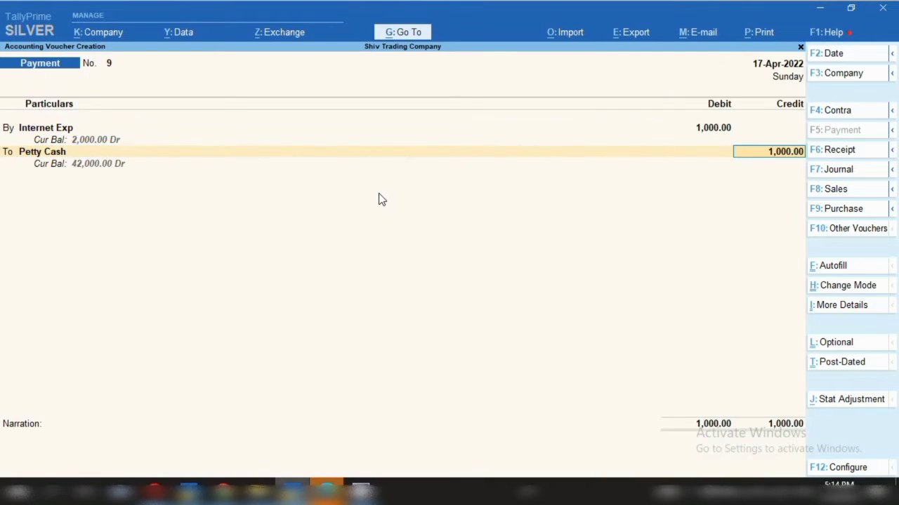
pyautogui.press('Return')
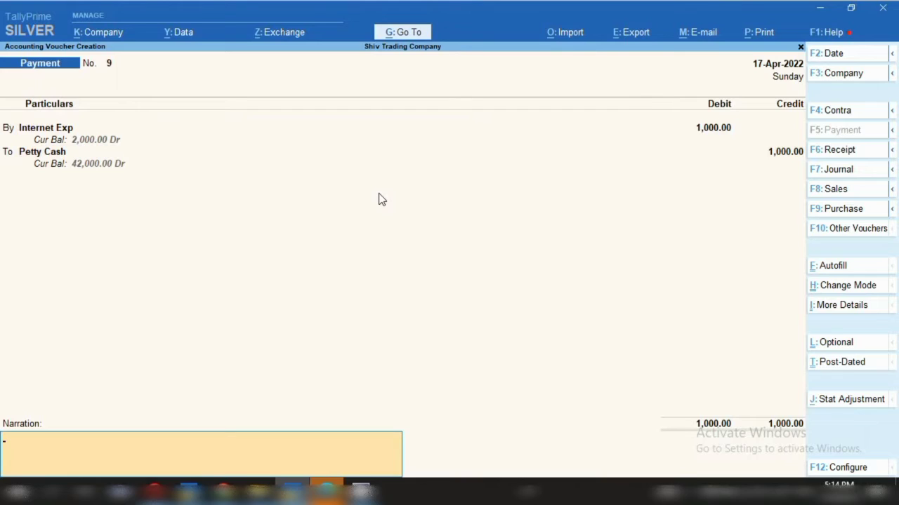
# Enter the narration "paid internatt for the month of march", save the voucher and dismiss its printing.
pyautogui.write('paid internatt for the mo')
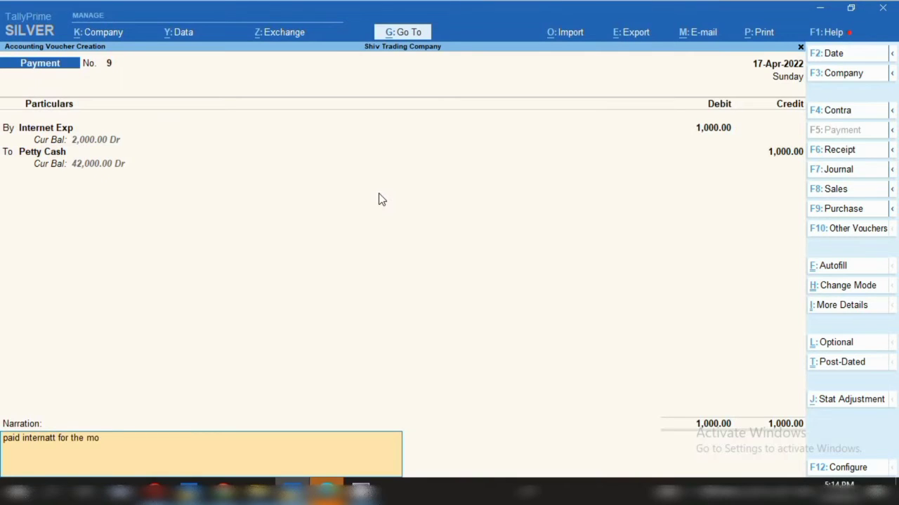
pyautogui.write('nth of march')
pyautogui.press('Return')
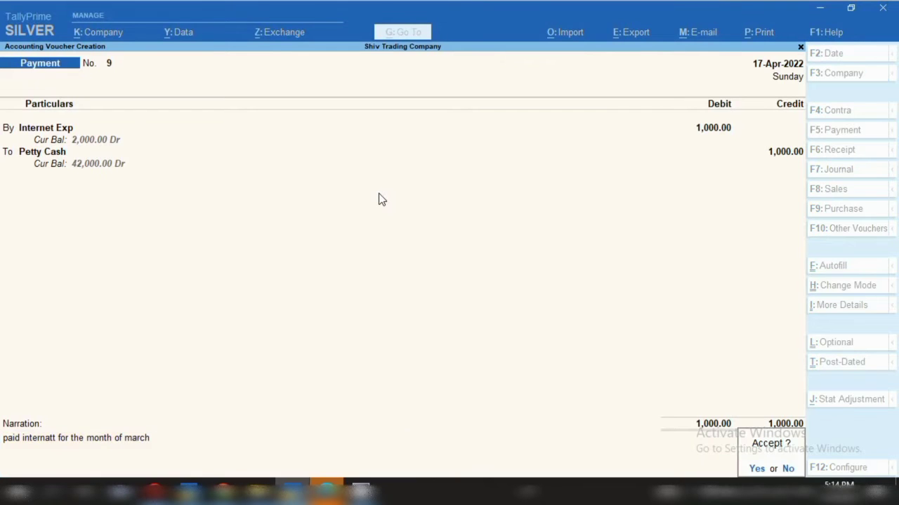
pyautogui.press('Return')
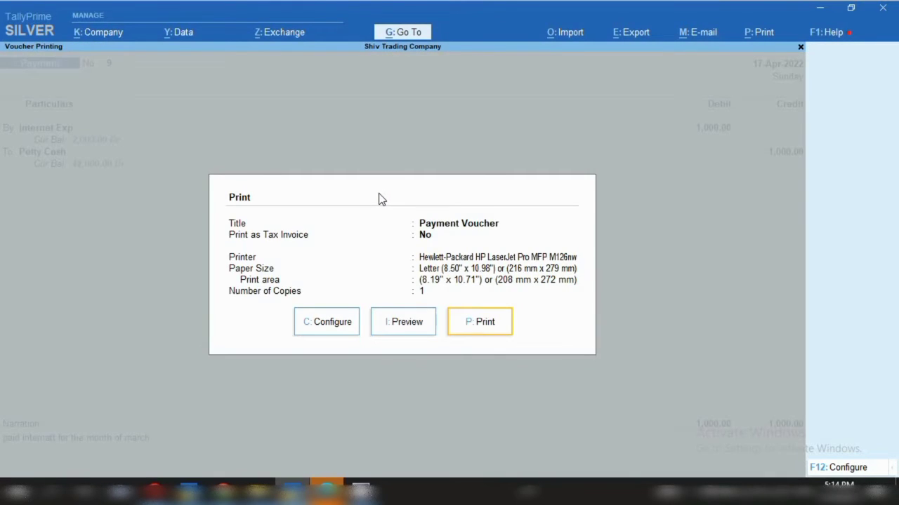
pyautogui.press('Escape')
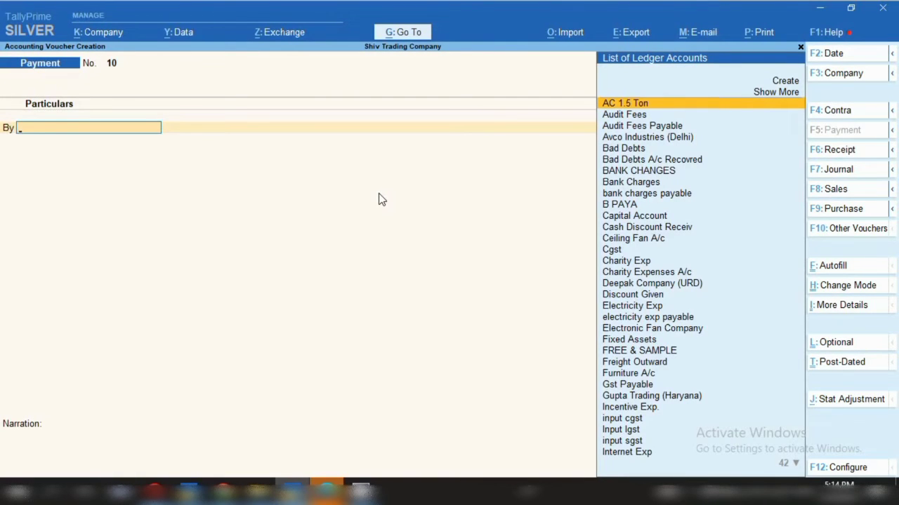
# Set the new Payment voucher's date to 16-4-2022 and debit Printing & Stationalry Exp with 500.
pyautogui.press('F2')
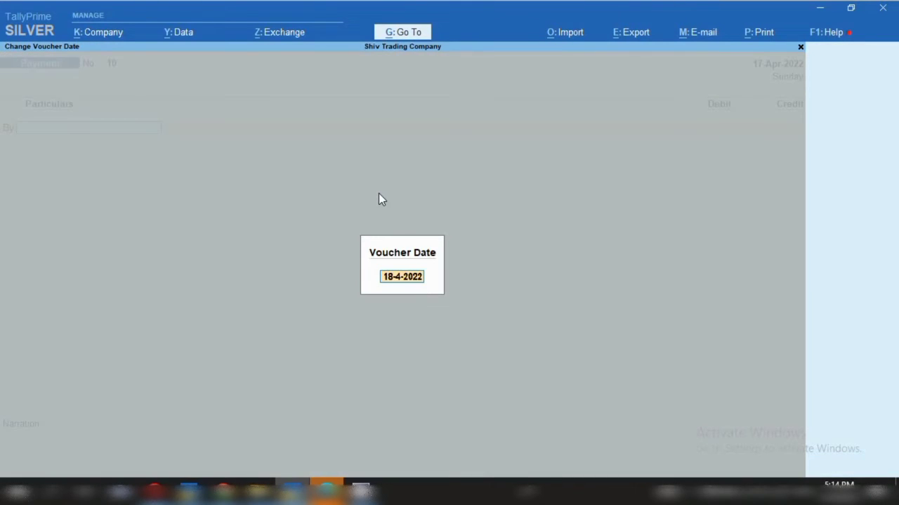
pyautogui.write('16.4..')
pyautogui.press('BackSpace')
pyautogui.write('22')
pyautogui.press('Return')
pyautogui.write('Prin')
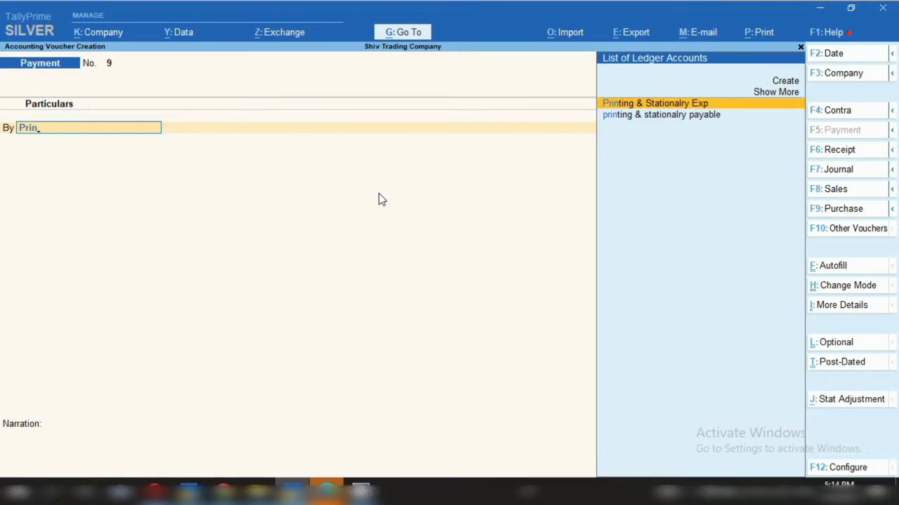
pyautogui.press('Return')
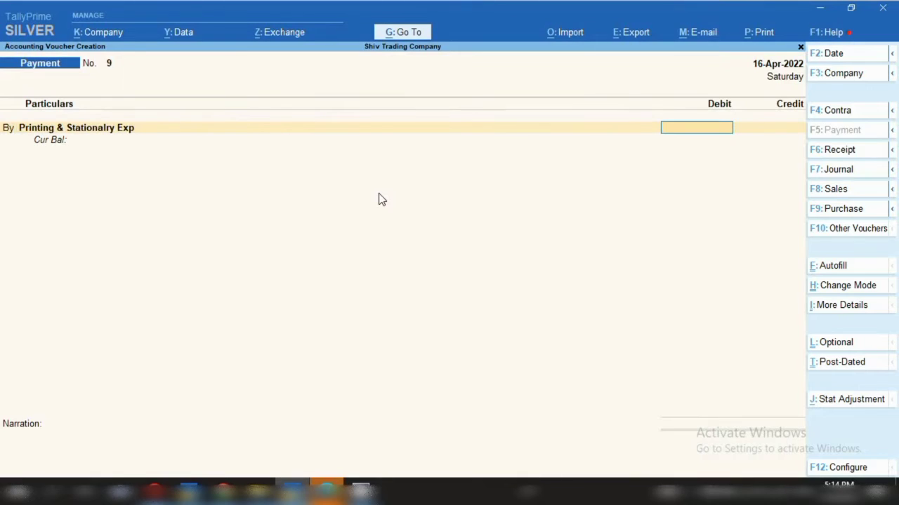
pyautogui.write('500')
pyautogui.press('Return')
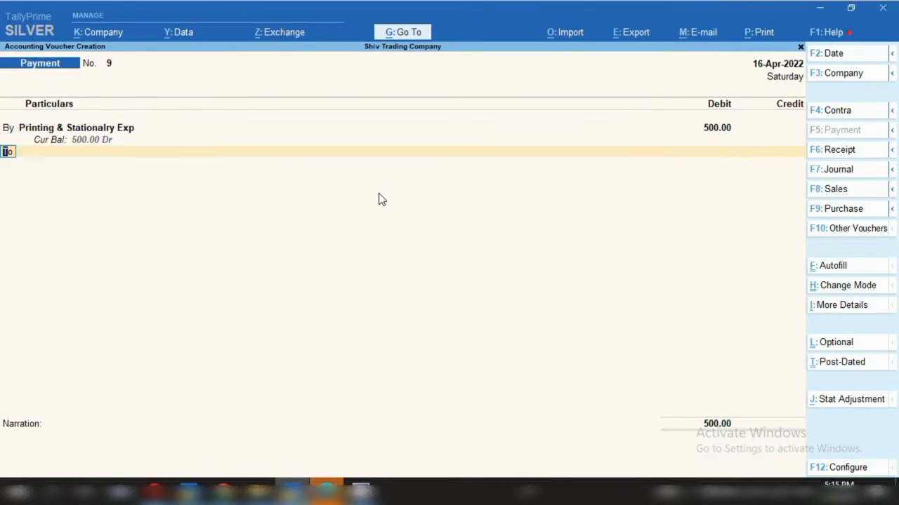
# Credit Petty Cash with 500 in the second line of the printing payment.
pyautogui.press('Return')
pyautogui.write('Pett')
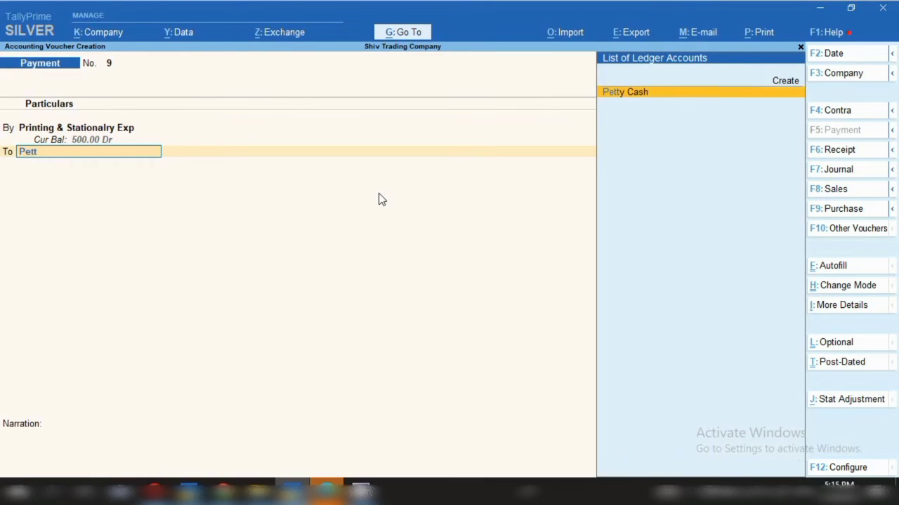
pyautogui.press('Return')
pyautogui.press('Return')
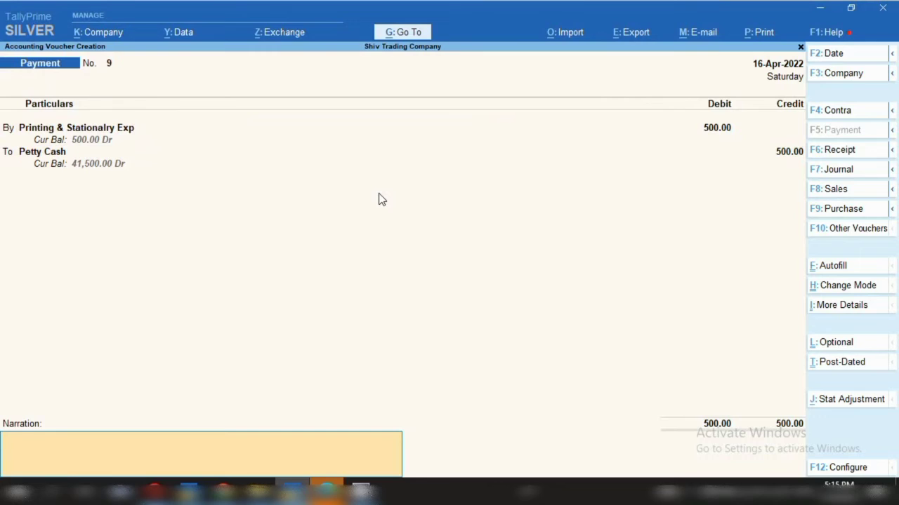
# Enter the narration "printing charges for 10 days", save the voucher and dismiss its printing.
pyautogui.write('printing charges for 10 days')
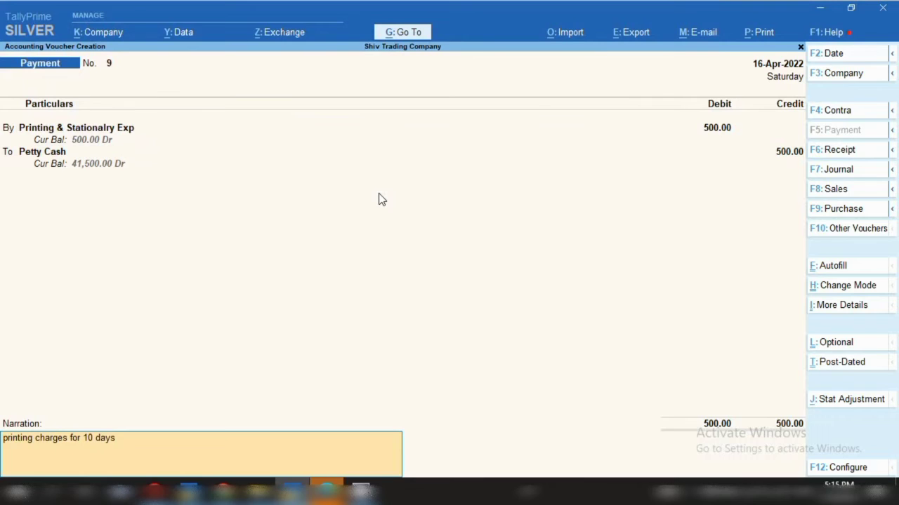
pyautogui.press('Return')
pyautogui.press('Return')
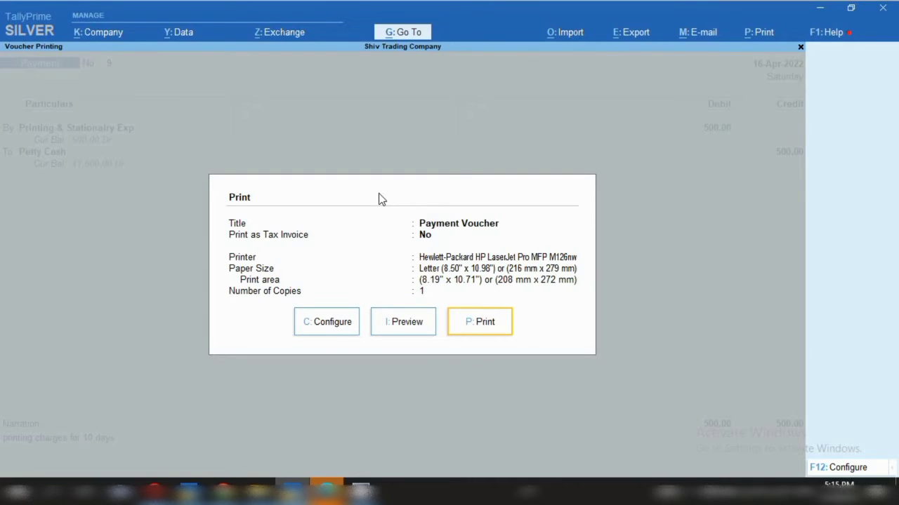
pyautogui.press('Escape')
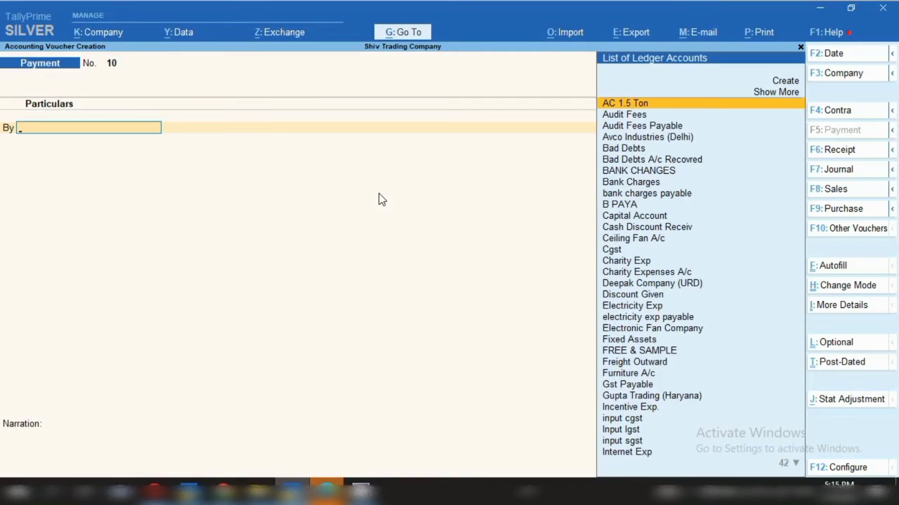
# Set the next Payment voucher's date to 15-4-2022 and debit Telephon Exp with 1,500.
pyautogui.press('F2')
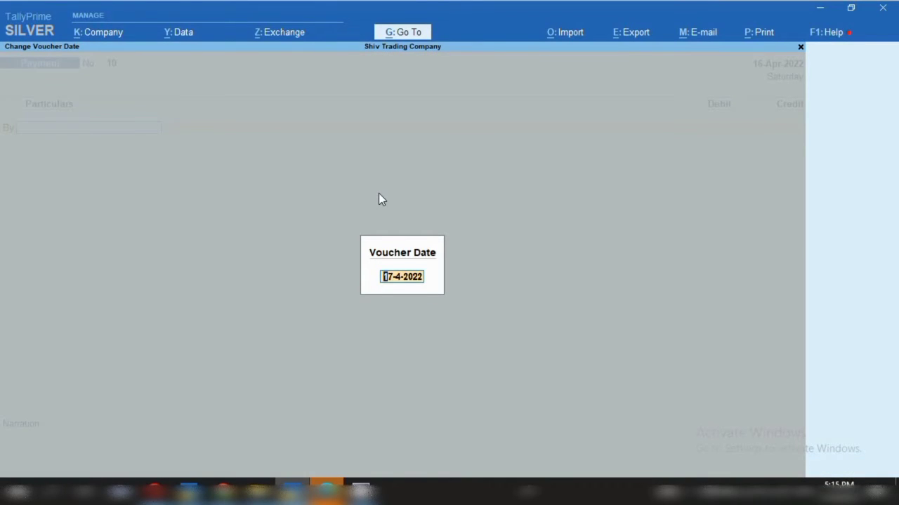
pyautogui.write('16-4')
pyautogui.press('Return')
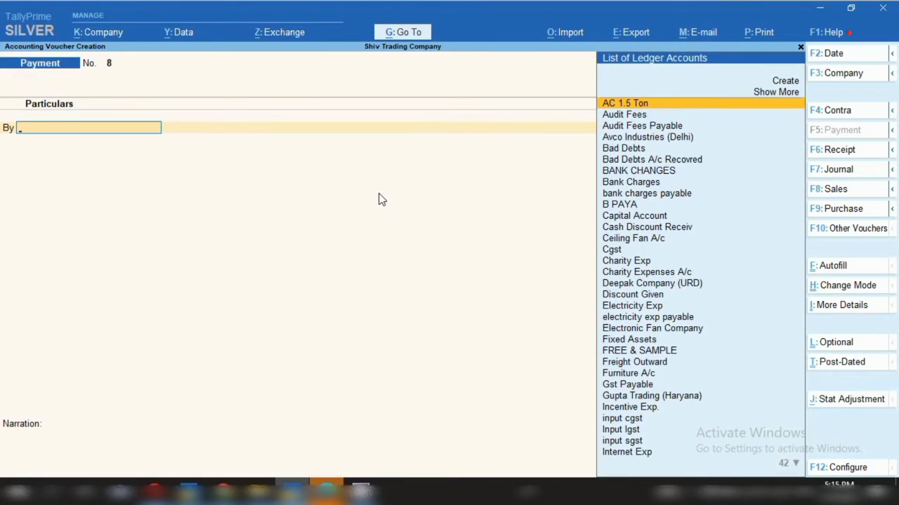
pyautogui.write('Tele')
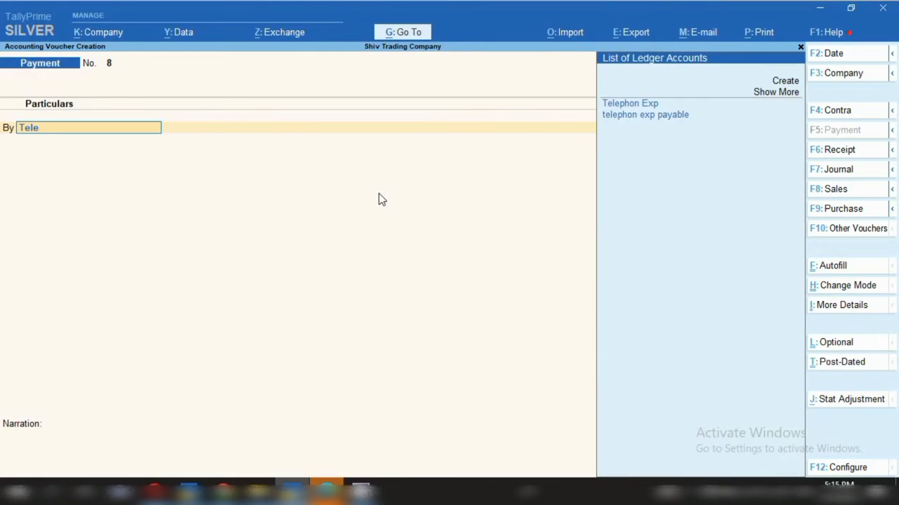
pyautogui.press('Return')
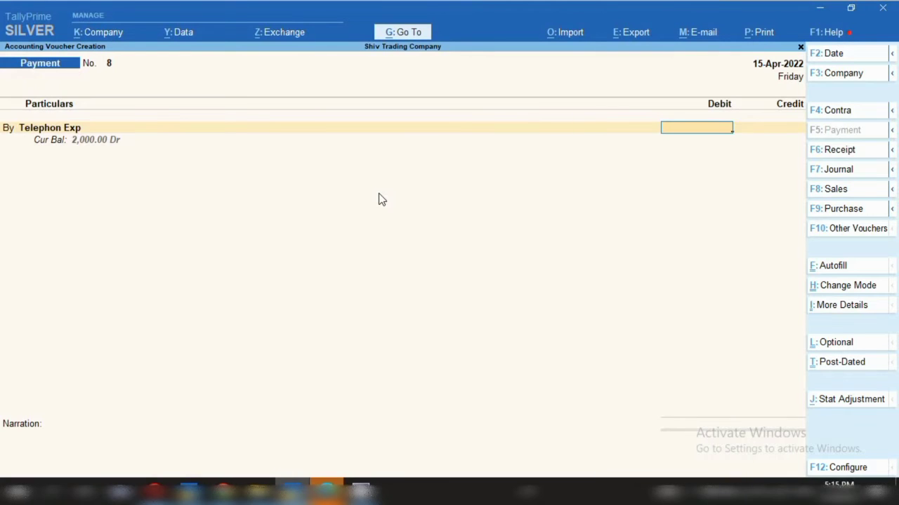
pyautogui.write('1500')
pyautogui.press('Return')
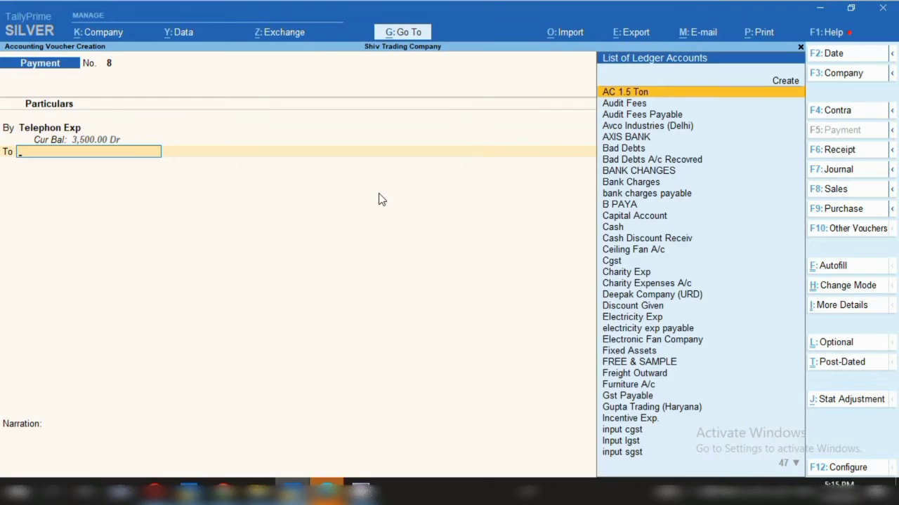
# Credit Petty Cash with 1,500 in the second line of the telephone payment.
pyautogui.write('Pett')
pyautogui.press('Return')
pyautogui.press('Return')
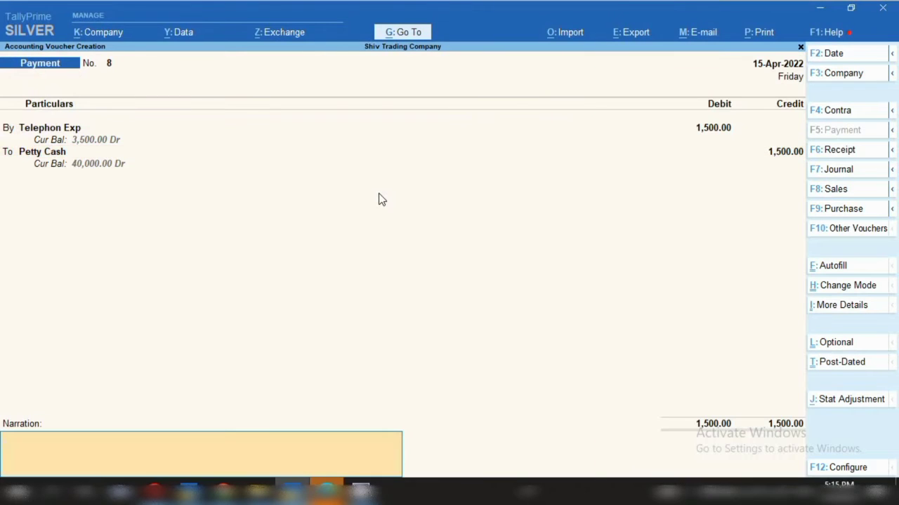
# Enter a narration stating whose telephone was paid for, save the voucher and dismiss its printing.
pyautogui.press('Return')
pyautogui.press('n')
pyautogui.write('telephone paid for sunil')
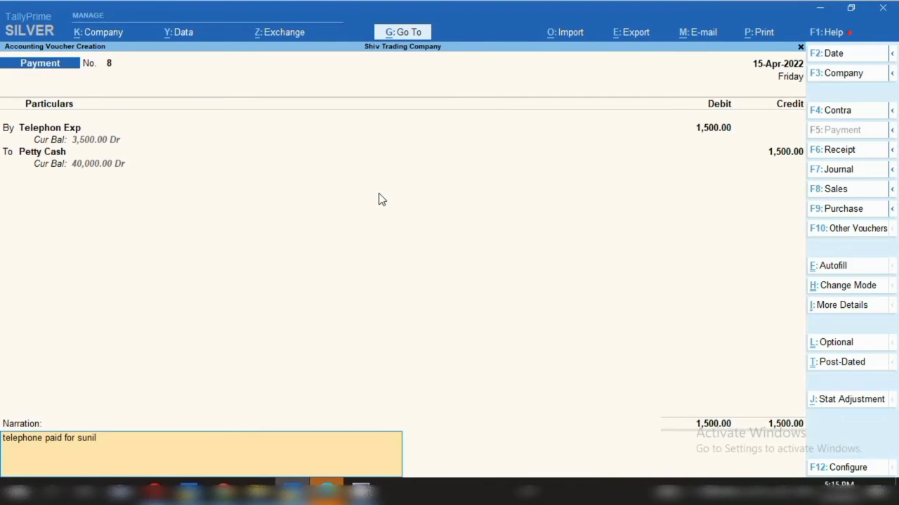
pyautogui.press('Return')
pyautogui.hotkey('alt', 'p')
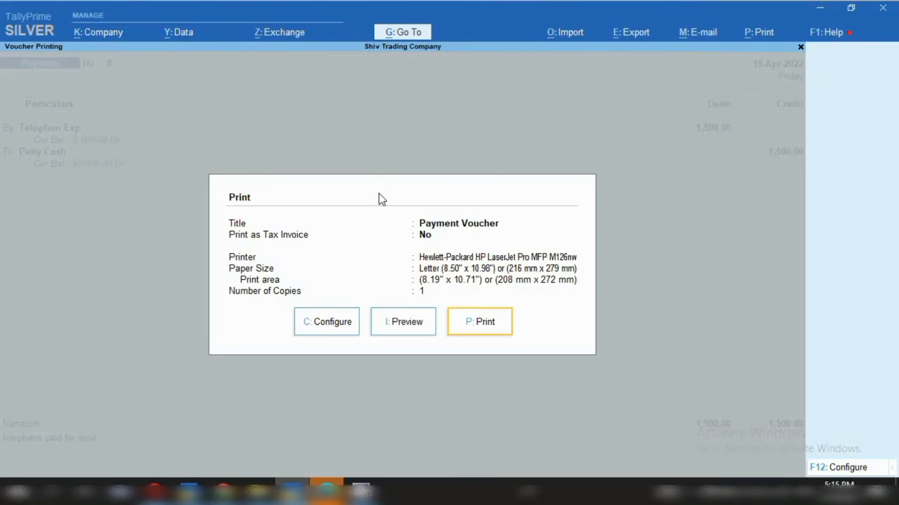
pyautogui.press('Escape')
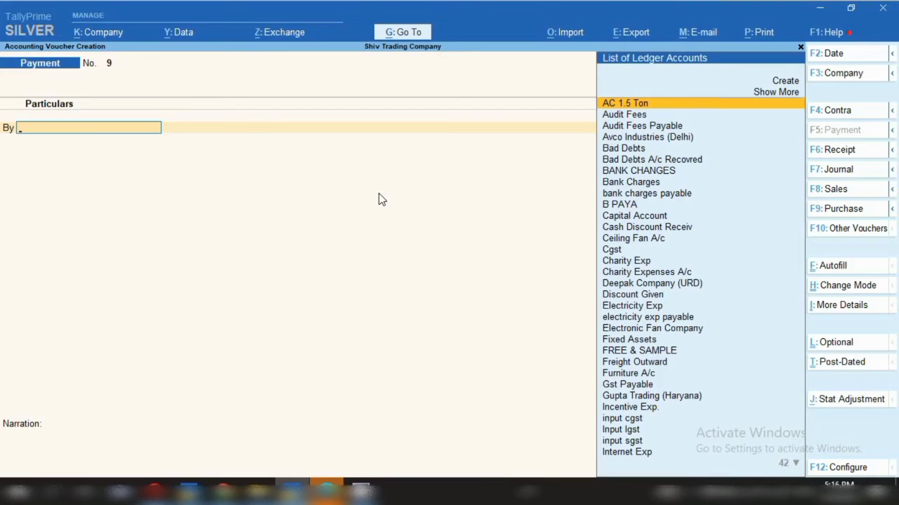
# Set the next Payment voucher's date to 16-4-2022 and debit Water Bill Exp with 500.
pyautogui.press('F2')
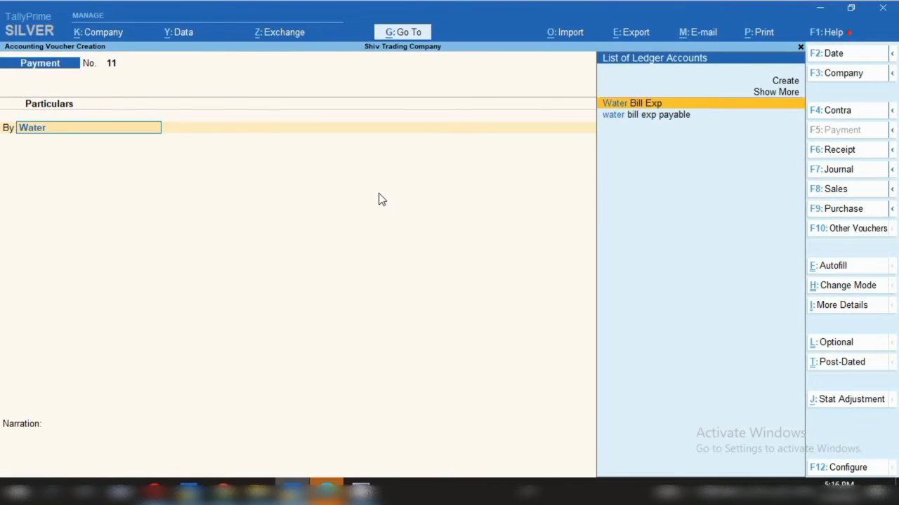
pyautogui.press('Return')
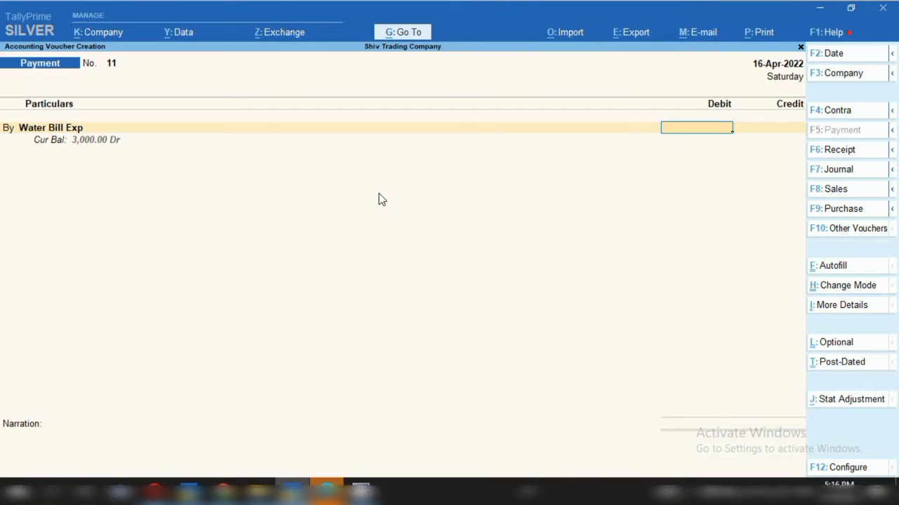
pyautogui.write('500')
pyautogui.press('Return')
# Credit Petty Cash with 500 in the second line of the water bill payment.
pyautogui.press('Return')
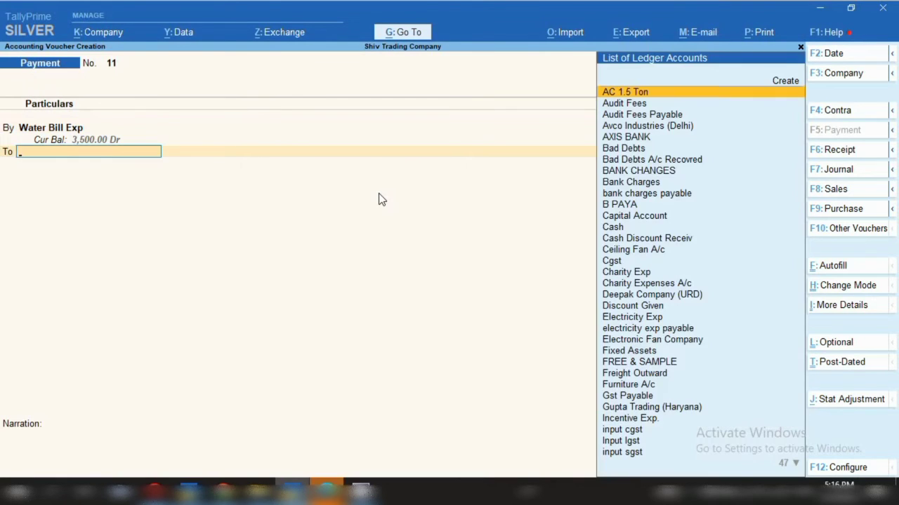
pyautogui.write('Pet')
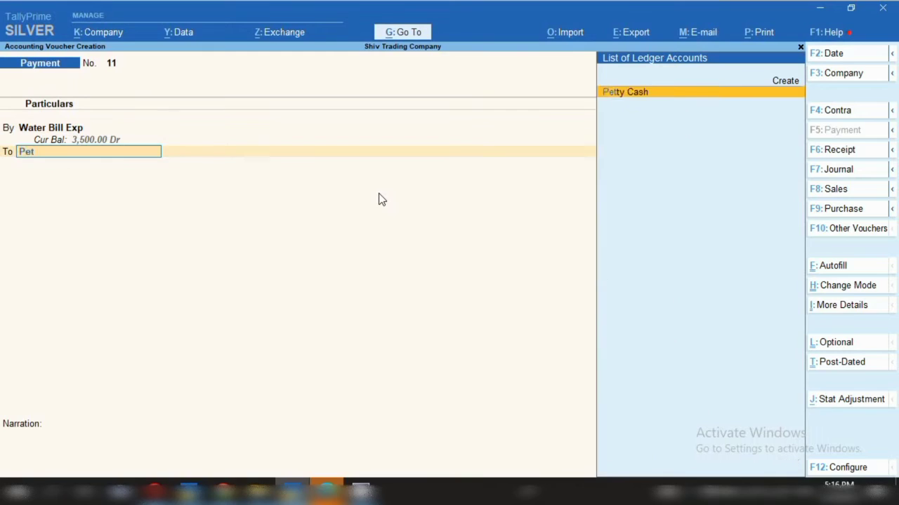
pyautogui.press('Return')
pyautogui.press('Return')
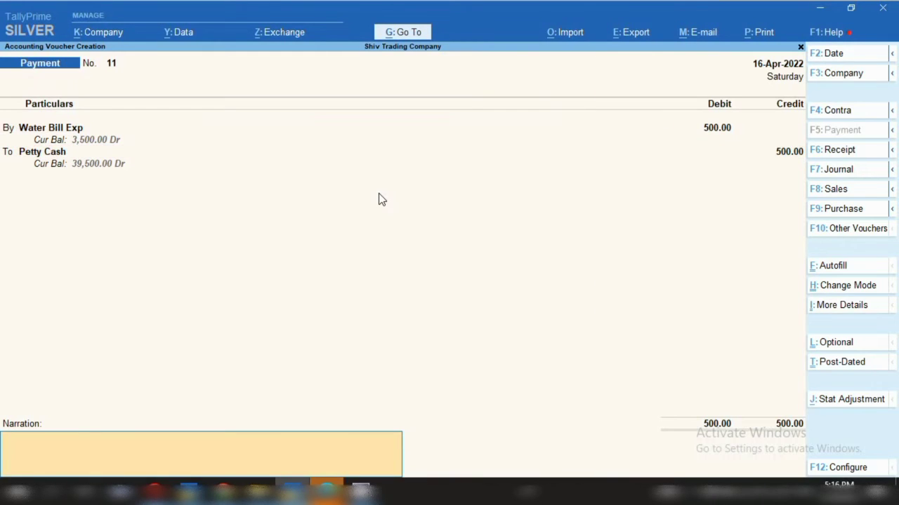
# Enter the narration "water bill for the month of march", save the voucher and dismiss its printing.
pyautogui.write('water bill for the monthf')
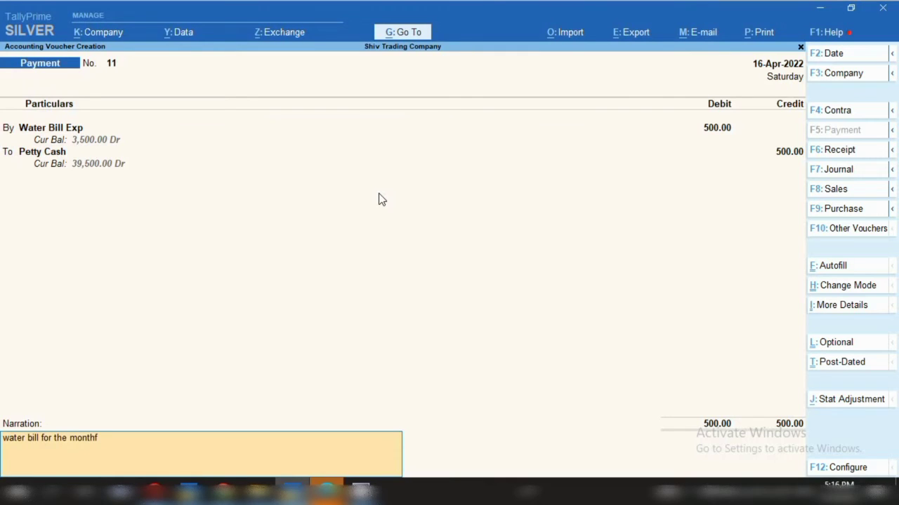
pyautogui.press('BackSpace')
pyautogui.write('of march')
pyautogui.press('Return')
pyautogui.press('Return')
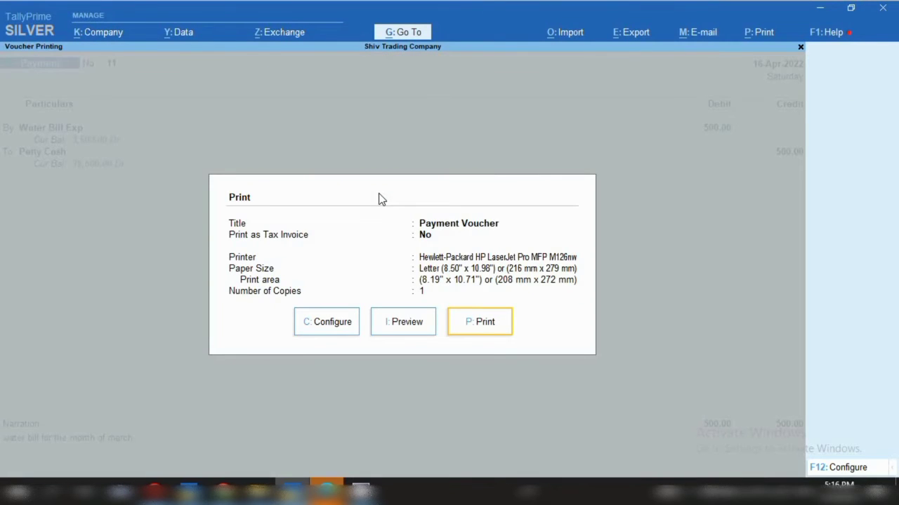
pyautogui.press('Escape')
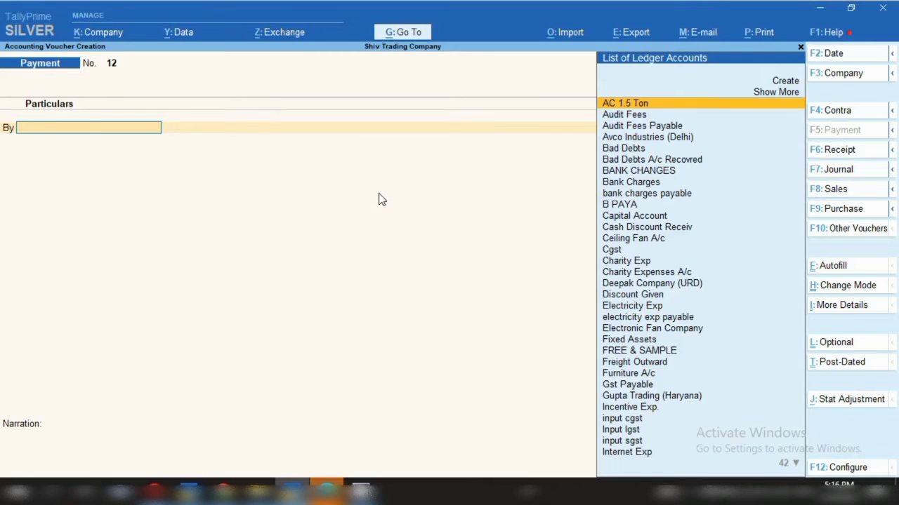
# Debit Freight Outward with 500 and credit Petty Cash with 500 in the new Payment voucher.
pyautogui.write('Fre')
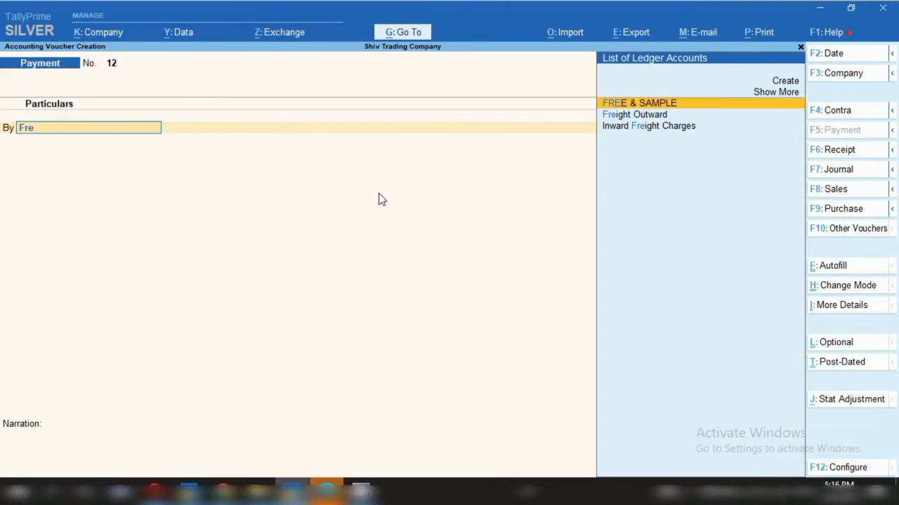
pyautogui.press('Down')
pyautogui.press('Return')
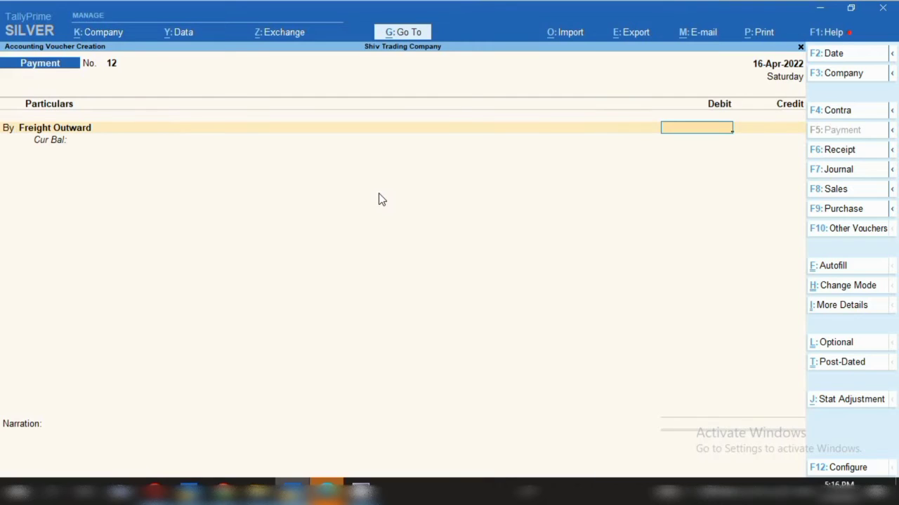
pyautogui.write('500')
pyautogui.press('Return')
pyautogui.write('Pet')
pyautogui.press('Return')
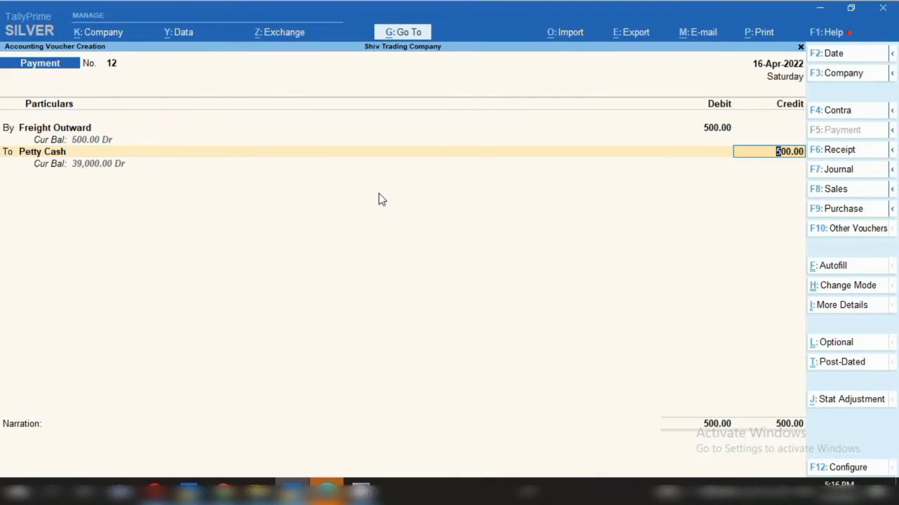
pyautogui.press('Return')
# Enter the narration "freight charges paid from delhi to delhi", save the voucher and dismiss its printing.
pyautogui.write('fr')
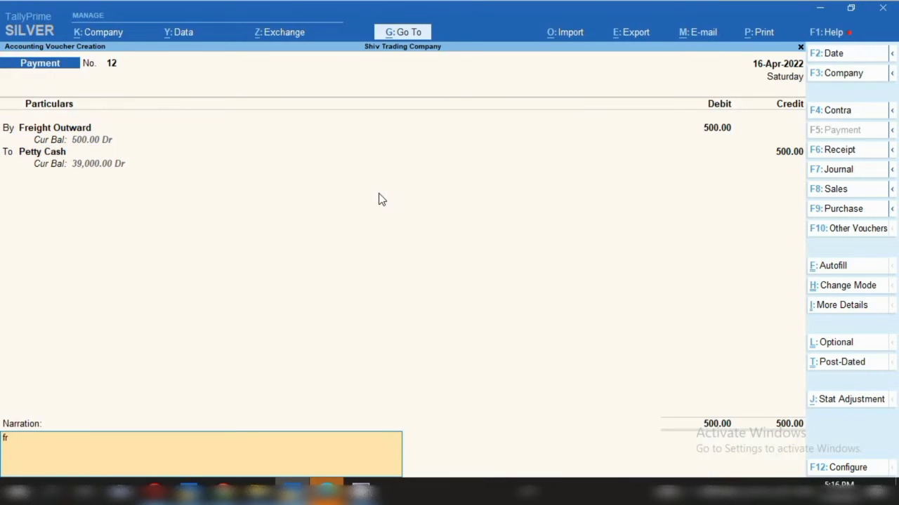
pyautogui.write('eight charges paid from')
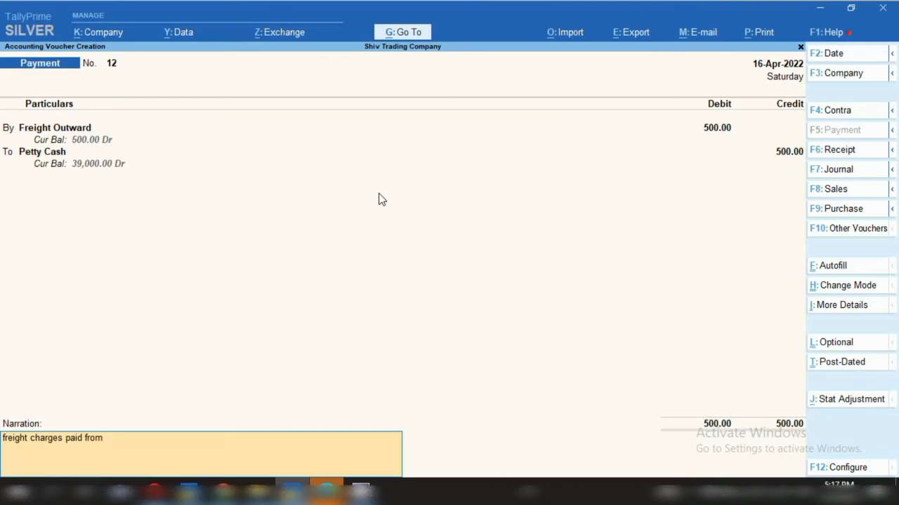
pyautogui.write('delhi to delhi')
pyautogui.press('Return')
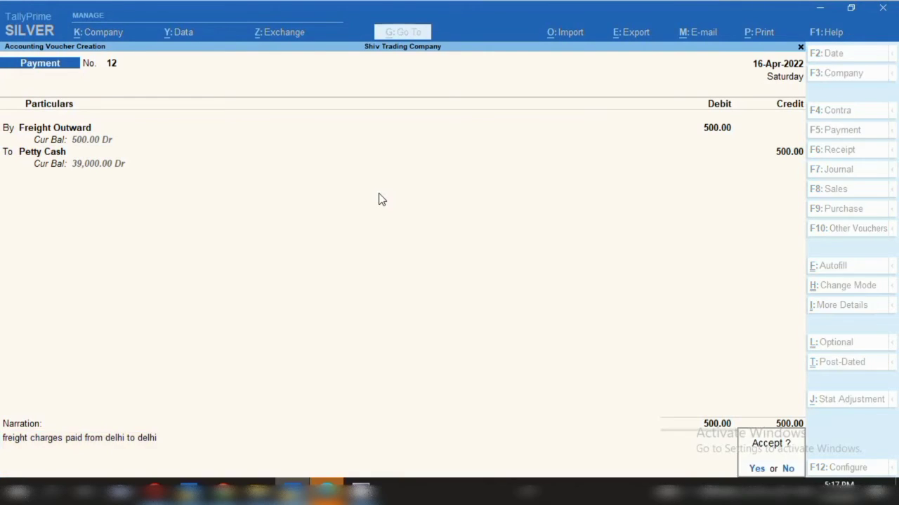
pyautogui.press('Return')
pyautogui.press('Escape')
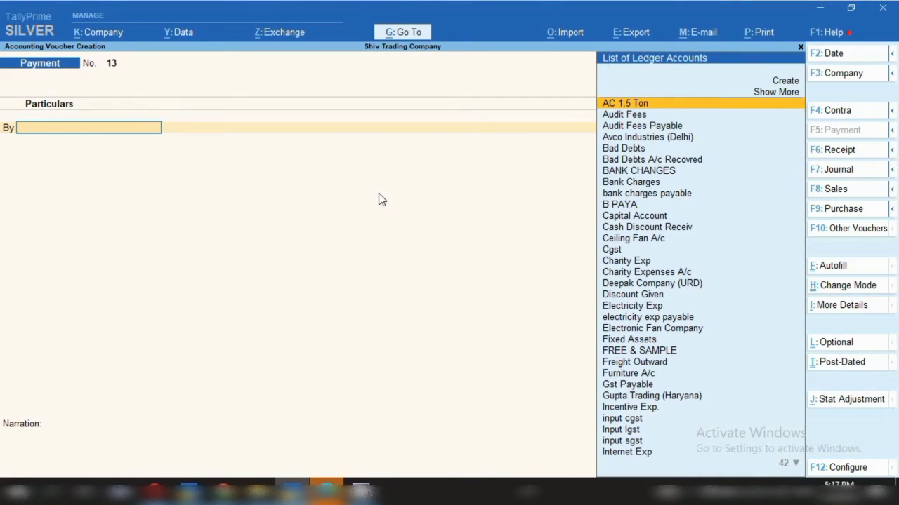
# Debit Salary Exp with 500 and credit Petty Cash with 500 in the new Payment voucher.
pyautogui.write('Sal')
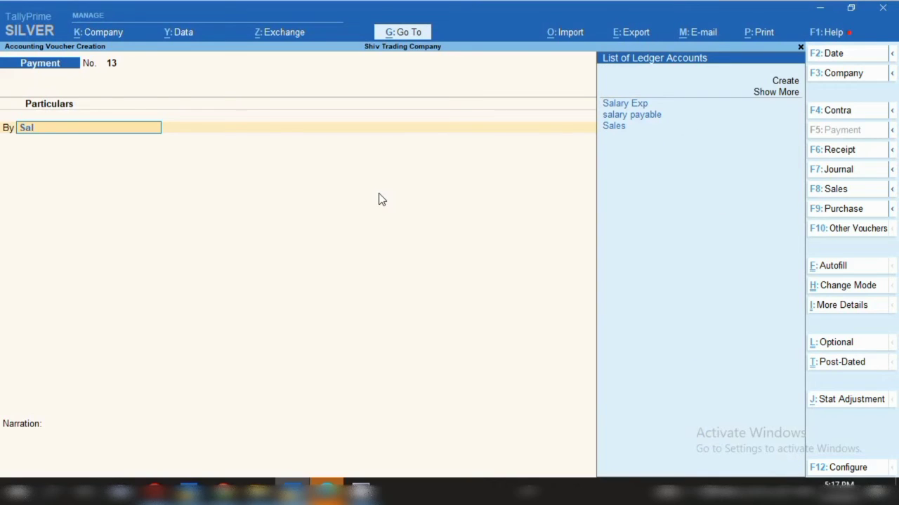
pyautogui.press('Return')
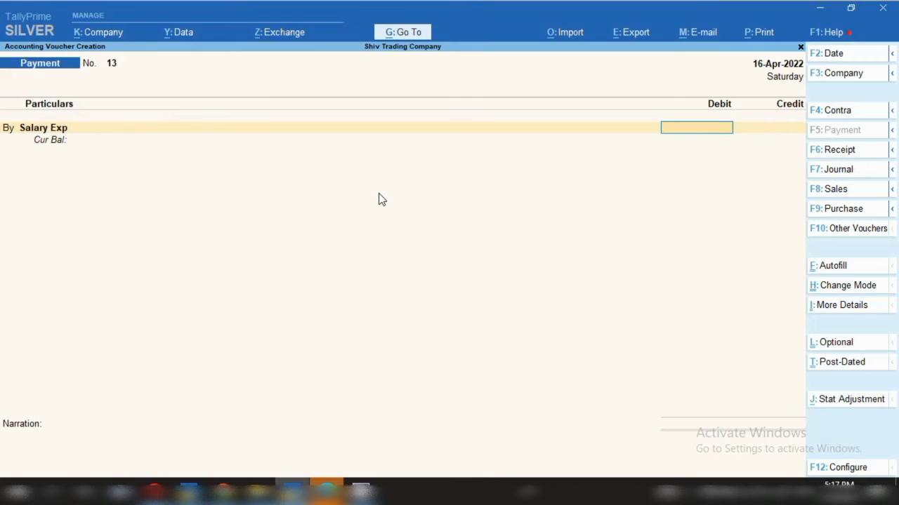
pyautogui.write('500')
pyautogui.press('Return')
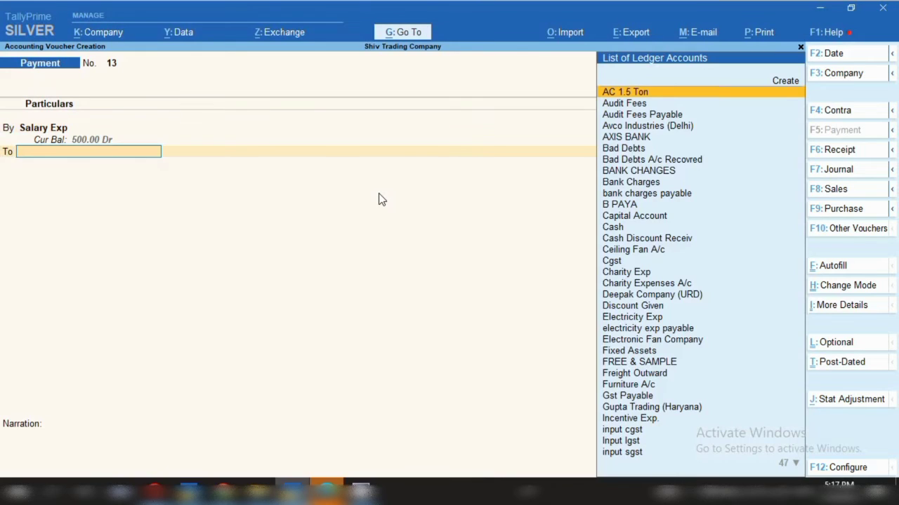
pyautogui.write('Pet')
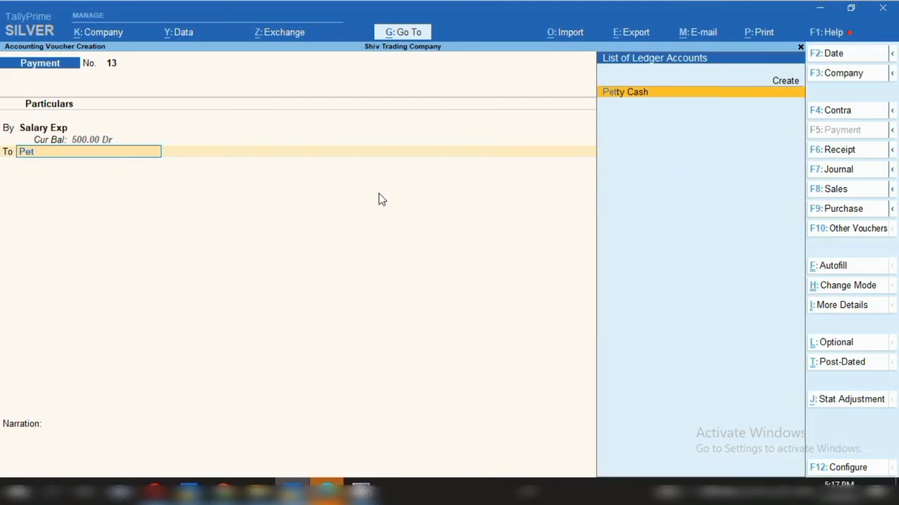
pyautogui.press('Return')
pyautogui.press('Return')
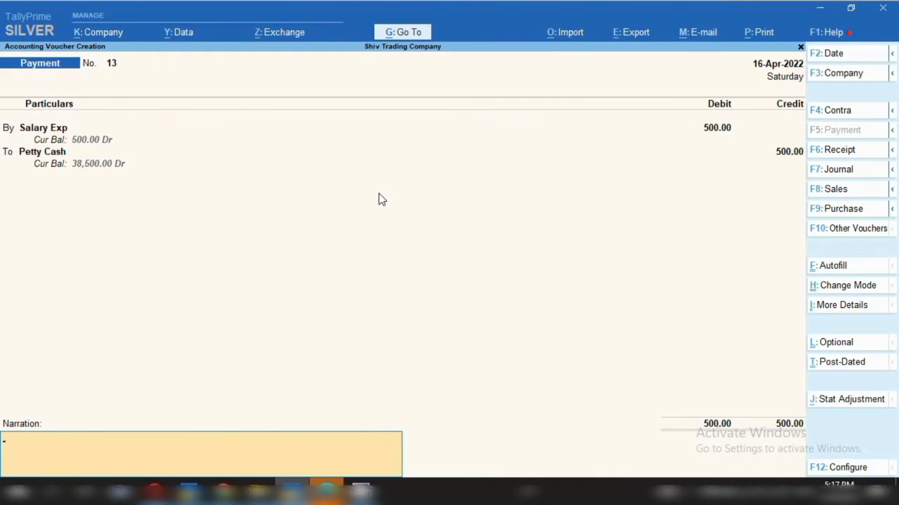
# Enter the narration "local wages for 5 days", save the voucher and dismiss its printing.
pyautogui.write('wat')
pyautogui.press('BackSpace')
pyautogui.press('BackSpace')
pyautogui.write('local wages for 5 days')
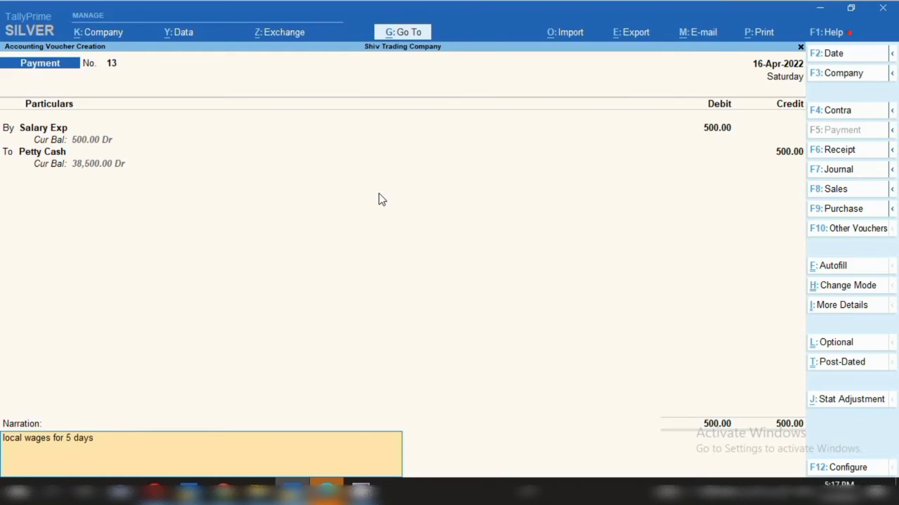
pyautogui.press('Return')
pyautogui.press('Return')
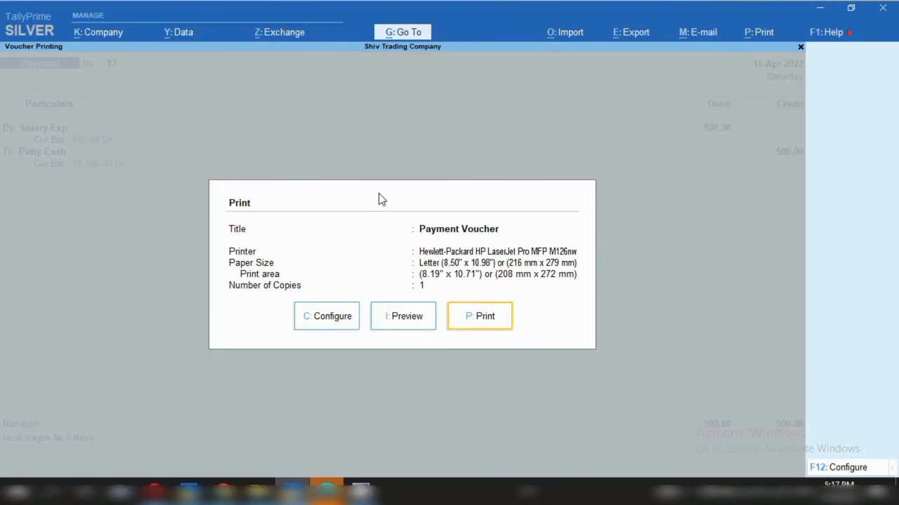
pyautogui.press('Escape')
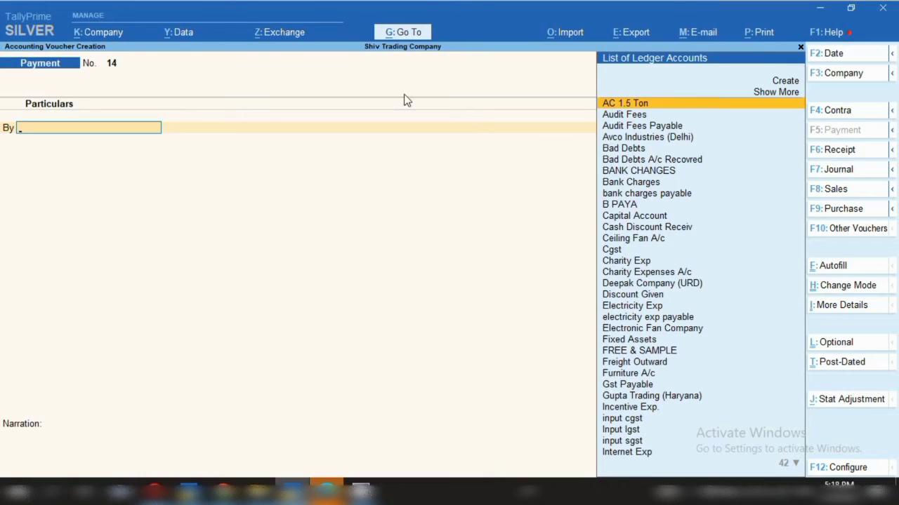
# Open the Balance Sheet and drill through Current Assets and Cash-in-Hand to the Petty Cash monthly summary.
pyautogui.click(393, 35)
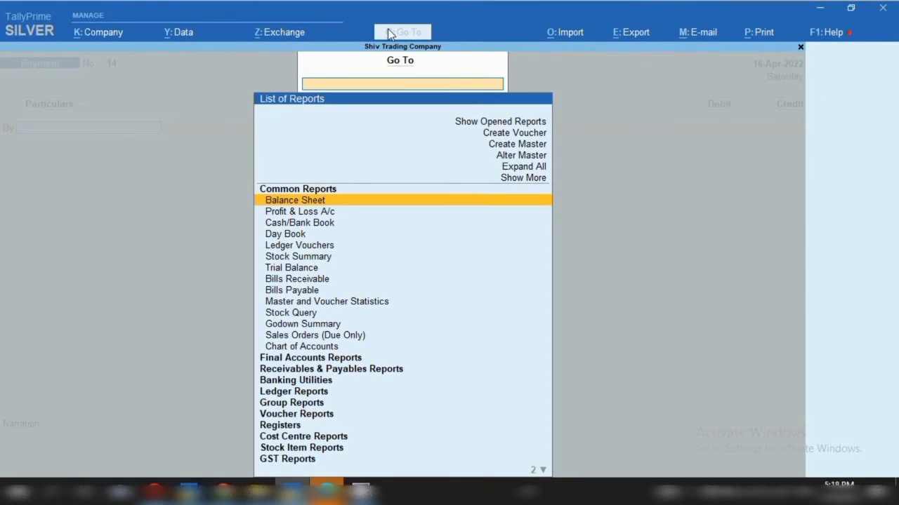
pyautogui.press('Return')
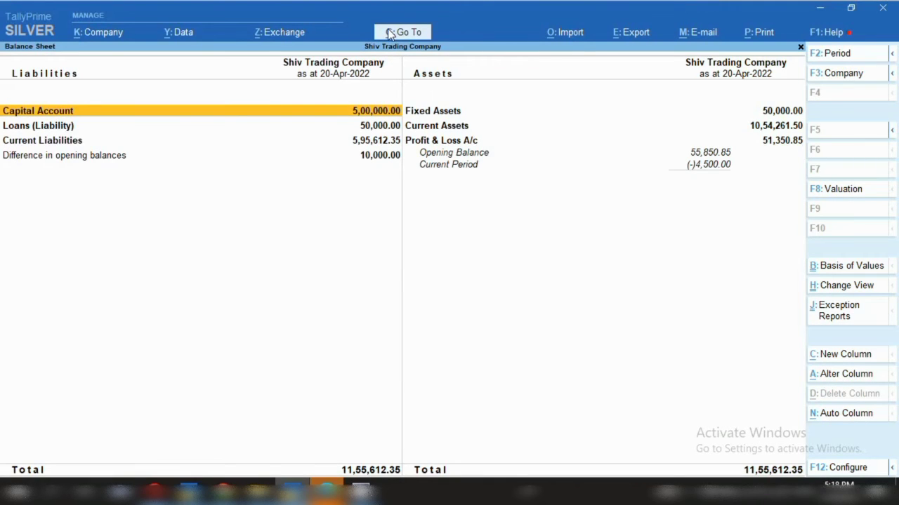
pyautogui.press('Right')
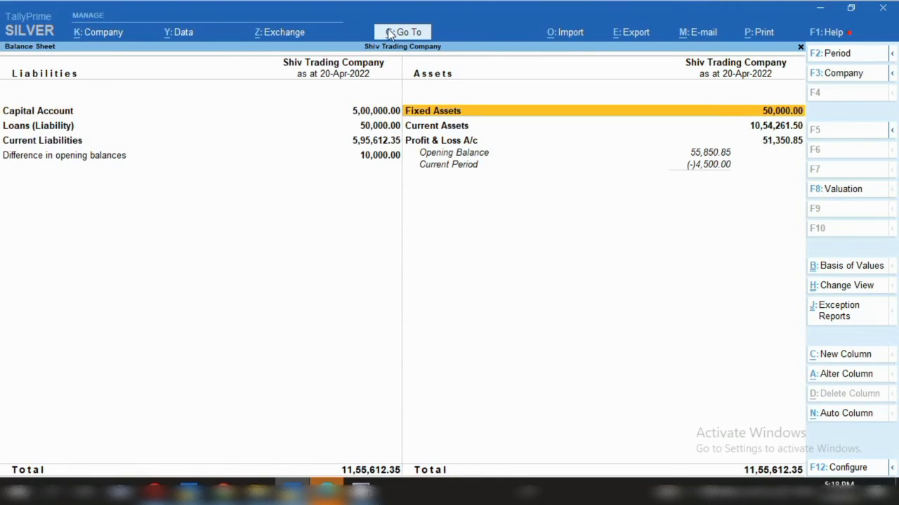
pyautogui.press('Down')
pyautogui.press('Return')
pyautogui.press('Down')
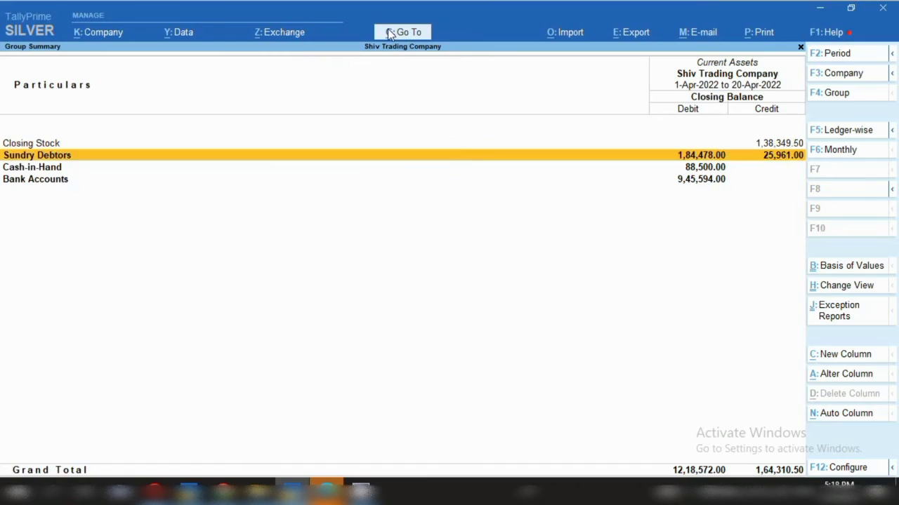
pyautogui.press('Down')
pyautogui.press('Return')
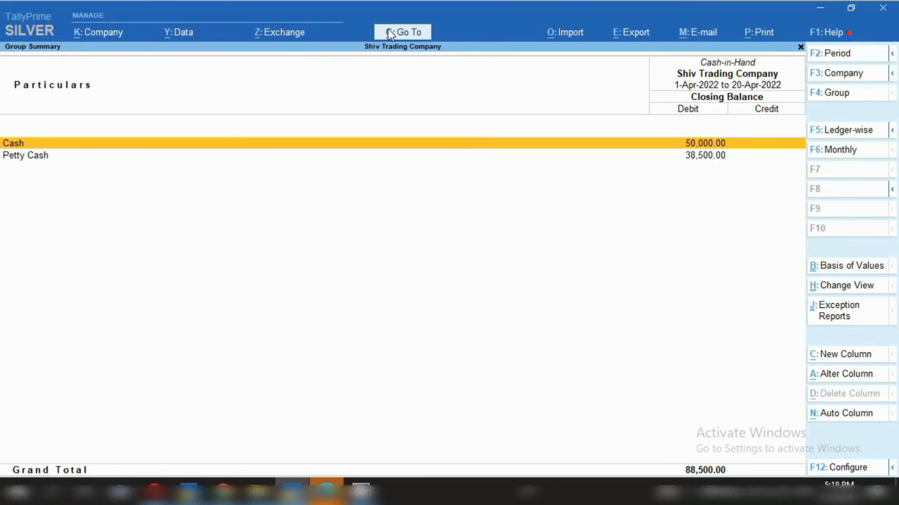
pyautogui.press('Down')
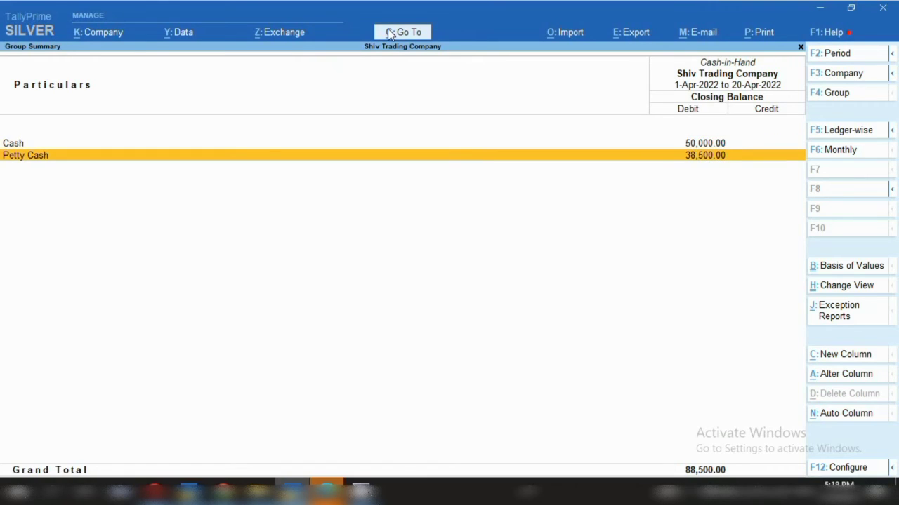
pyautogui.press('Return')
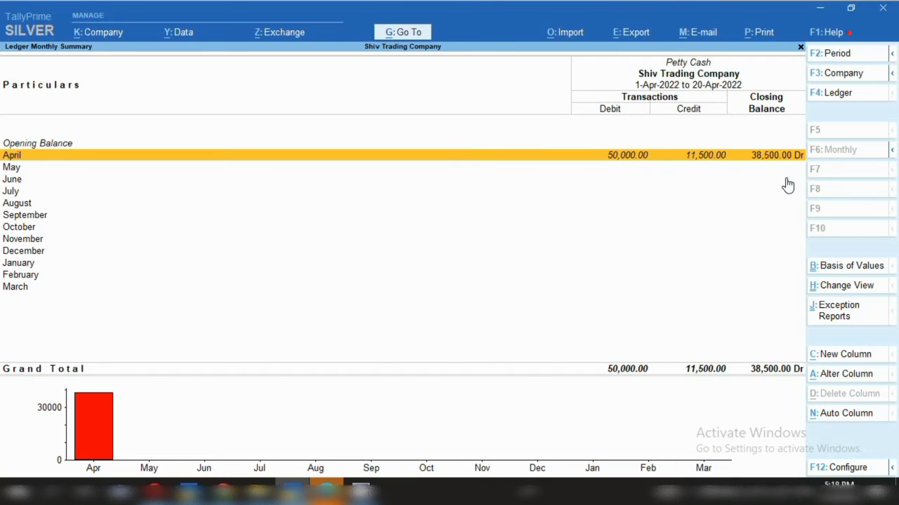
# Return to the Balance Sheet, open its Profit & Loss A/c and go to the Indirect Expenses group.
pyautogui.press('Escape')
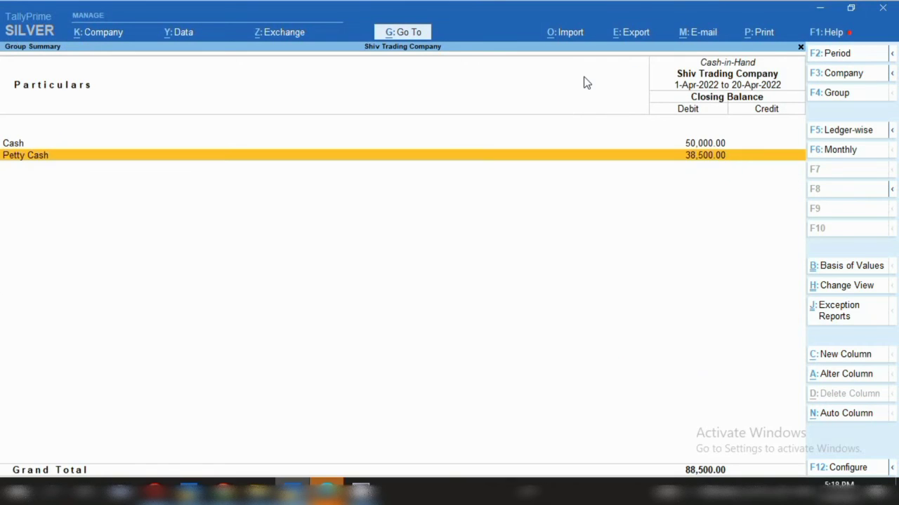
pyautogui.press('Escape')
pyautogui.press('Escape')
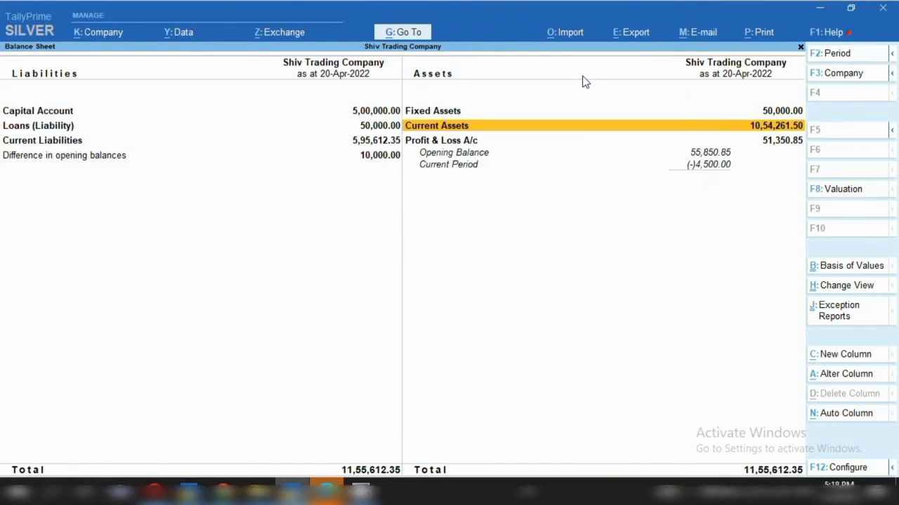
pyautogui.press('Left')
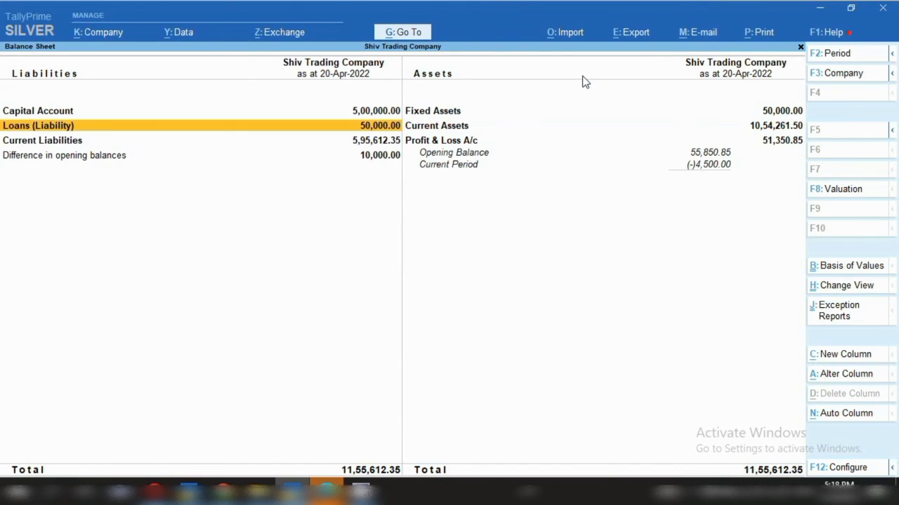
pyautogui.press('Down')
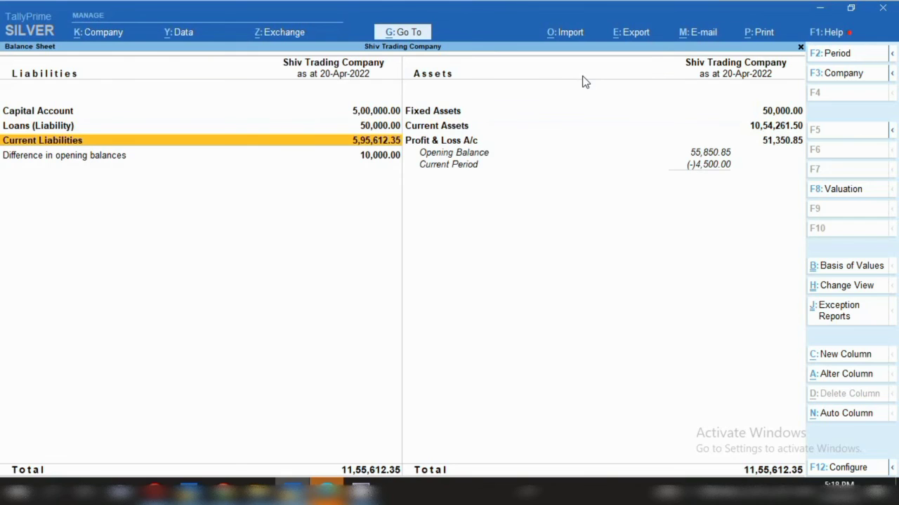
pyautogui.press('Right')
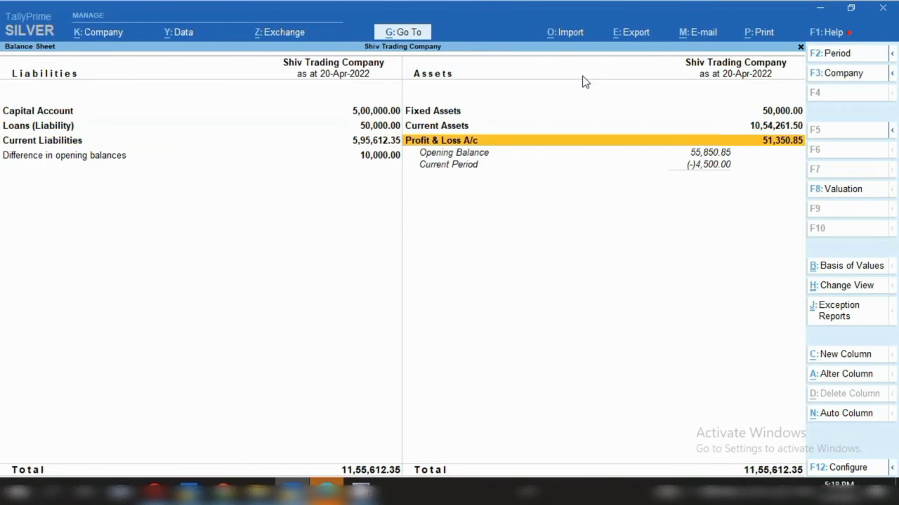
pyautogui.press('Return')
pyautogui.press('Down')
pyautogui.press('Down')
pyautogui.press('Down')
pyautogui.press('Down')
pyautogui.press('Down')
pyautogui.press('Down')
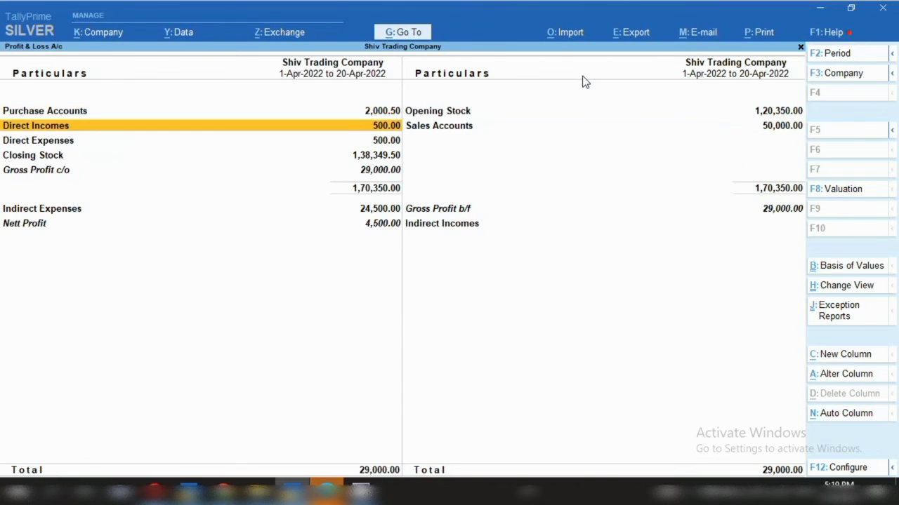
pyautogui.press('Up')
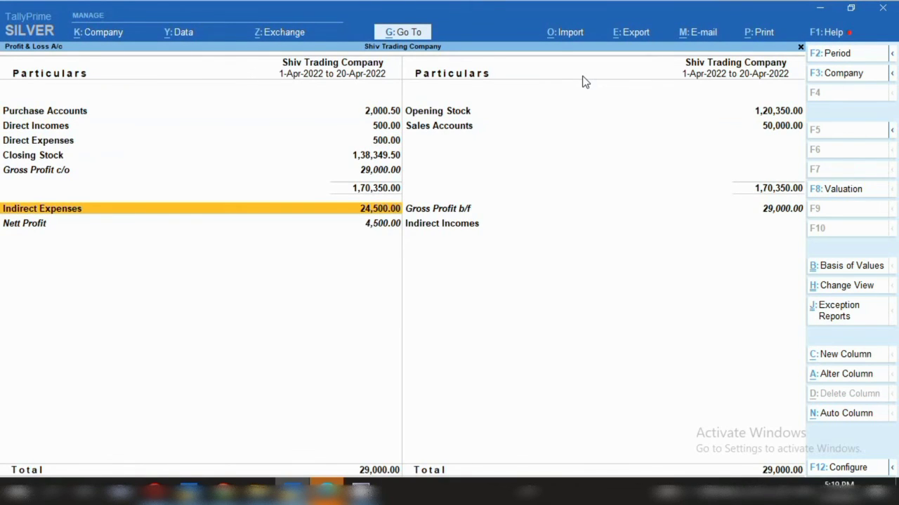
# Open the Indirect Expenses group and examine its expense ledgers, marking the lines from Incentive Exp. to Salary Exp.
pyautogui.press('Return')
pyautogui.press('Down')
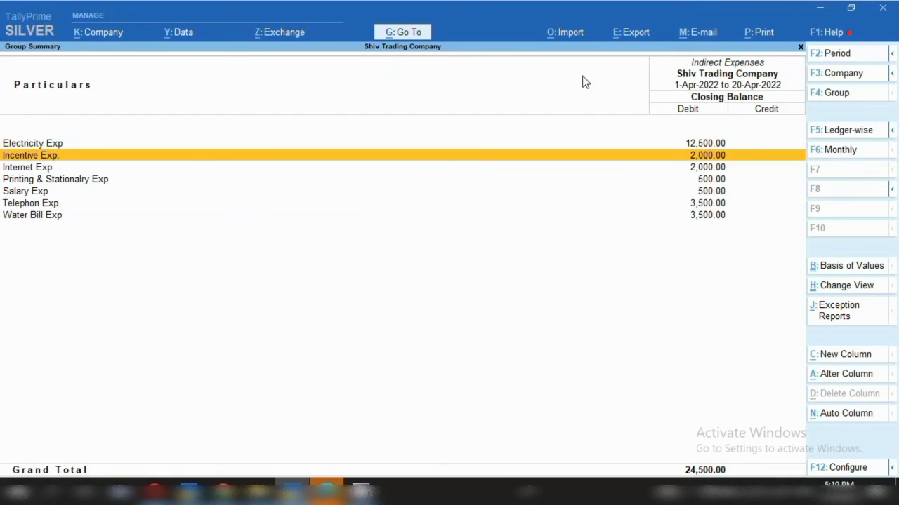
pyautogui.press('Down')
pyautogui.press('Down')
pyautogui.press('Down')
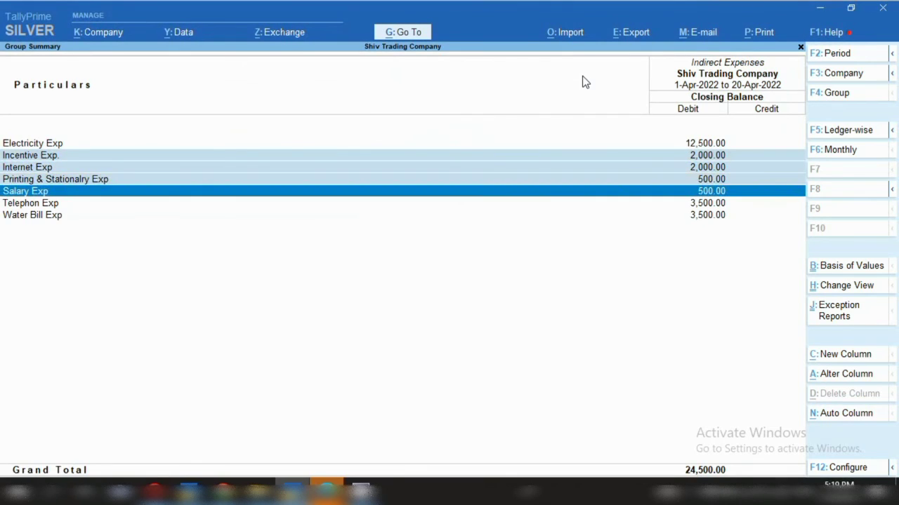
pyautogui.press('space')
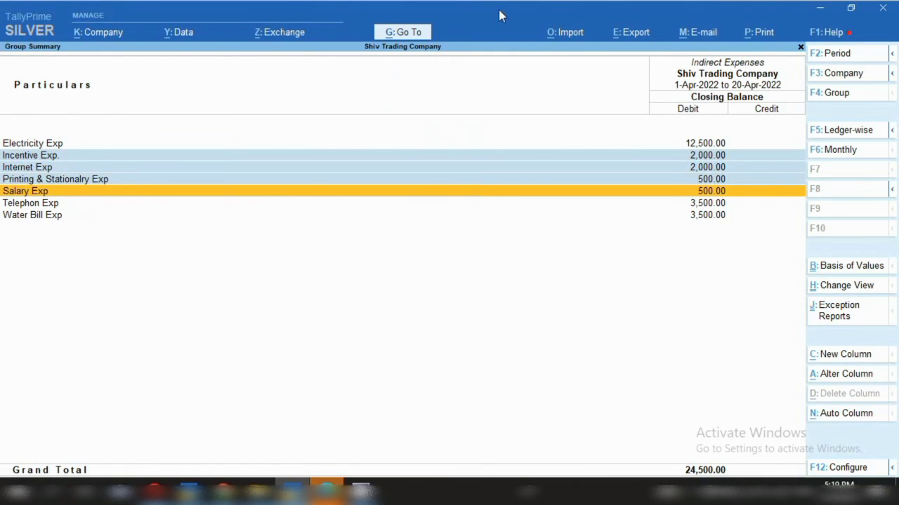
# Open the Ledger Vouchers report for the Petty Cash ledger.
pyautogui.click(398, 41)
pyautogui.press('Down')
pyautogui.press('Down')
pyautogui.press('Down')
pyautogui.press('Down')
pyautogui.press('Down')
pyautogui.press('Down')
pyautogui.press('Down')
pyautogui.press('Down')
pyautogui.press('Down')
pyautogui.press('Down')
pyautogui.press('Down')
pyautogui.press('Down')
pyautogui.press('Down')
pyautogui.press('Down')
pyautogui.press('Down')
pyautogui.press('Down')
pyautogui.press('Down')
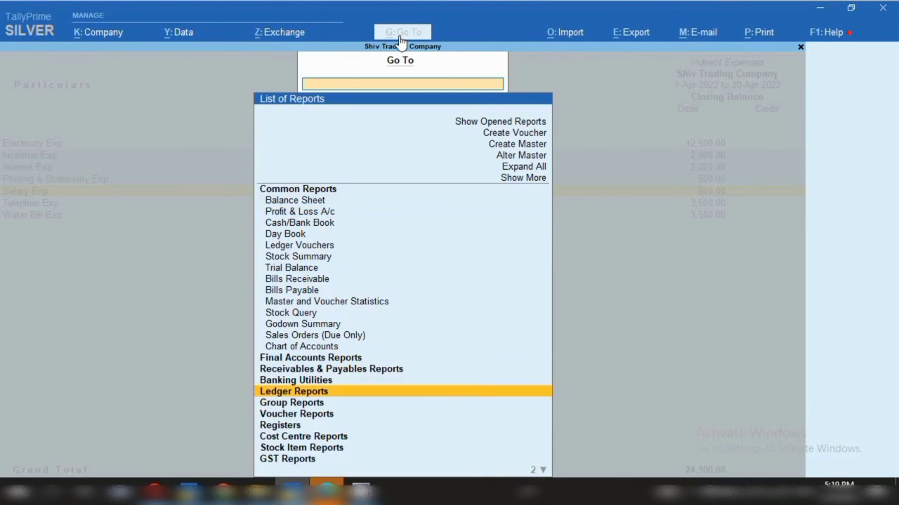
pyautogui.press('Return')
pyautogui.press('Return')
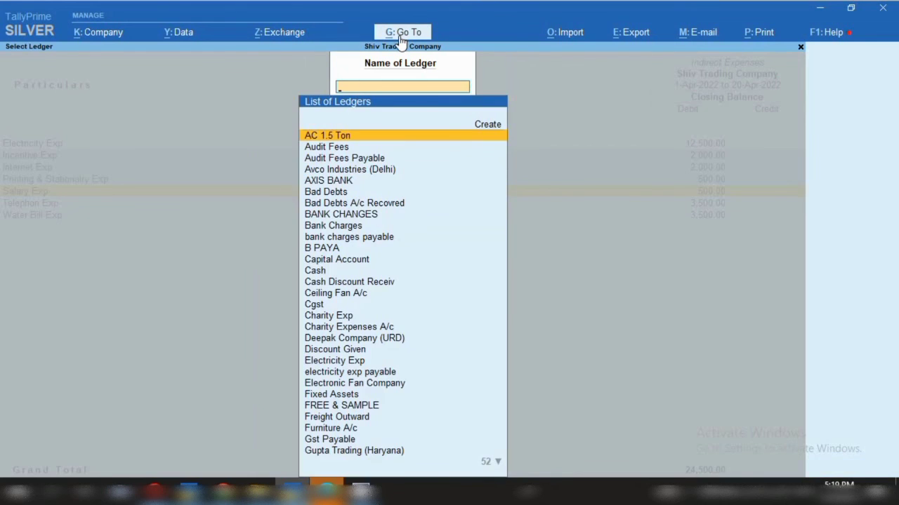
pyautogui.write('Pett')
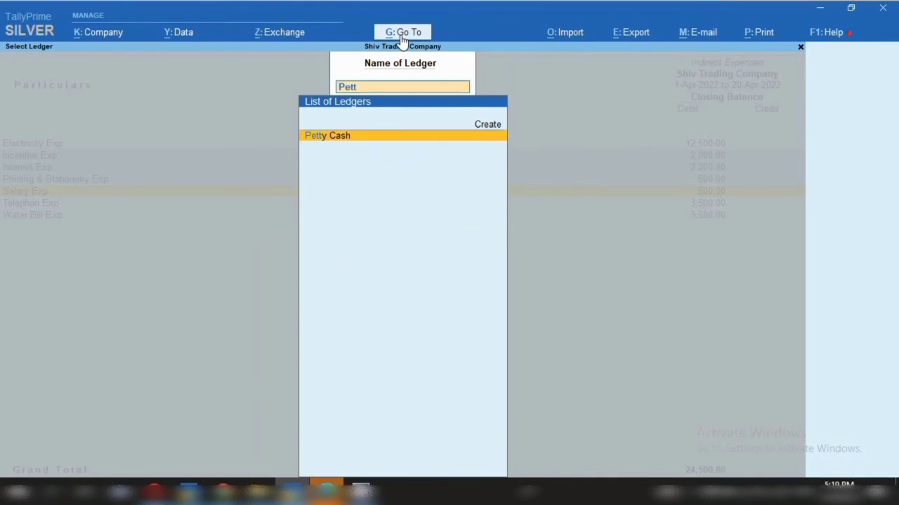
pyautogui.press('Return')
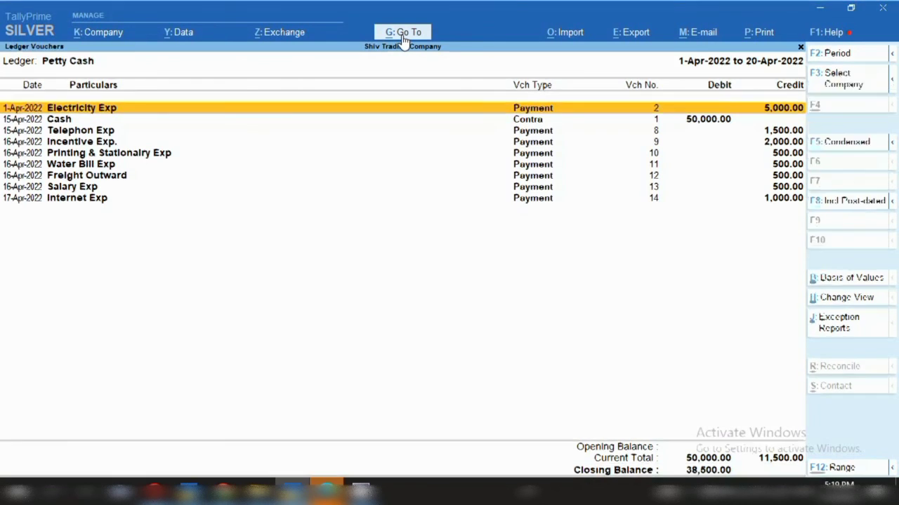
# Keep the existing report period and review the Petty Cash entries, marking the Cash contra line.
pyautogui.press('F2')
pyautogui.press('Return')
pyautogui.press('Return')
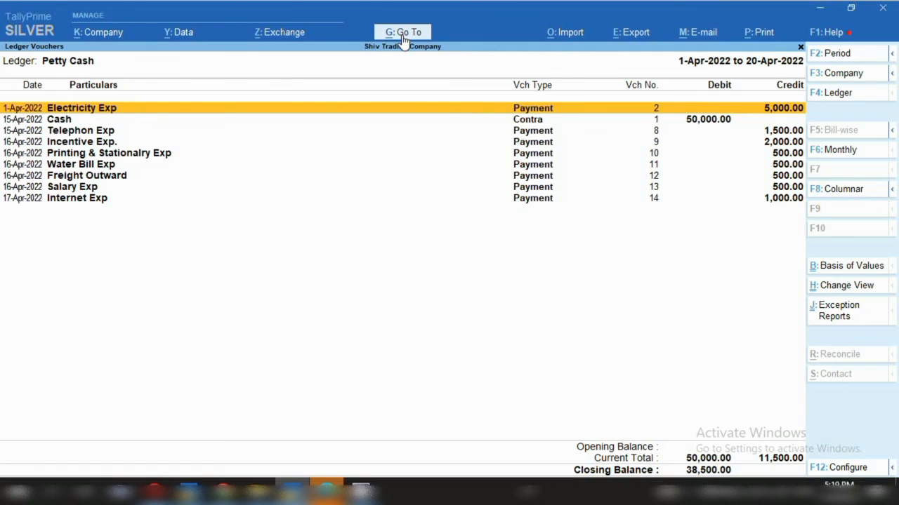
pyautogui.press('Down')
pyautogui.press('Down')
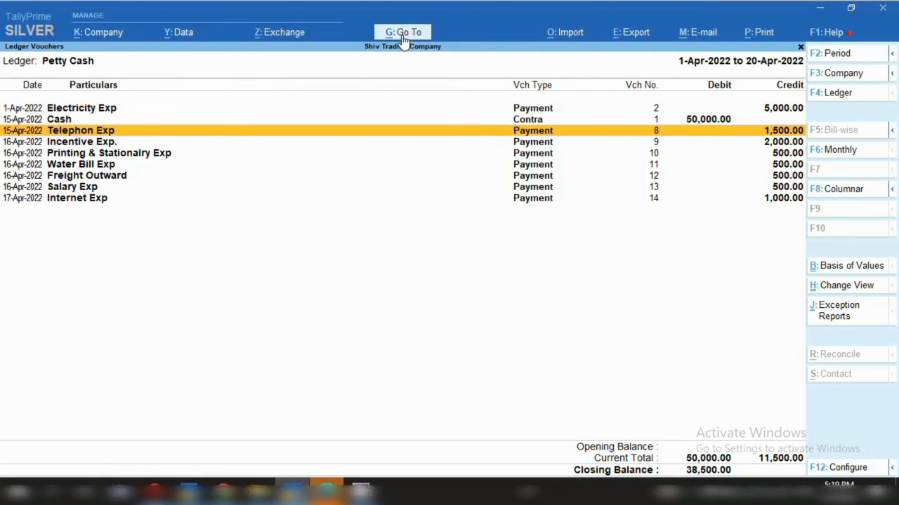
pyautogui.press('Up')
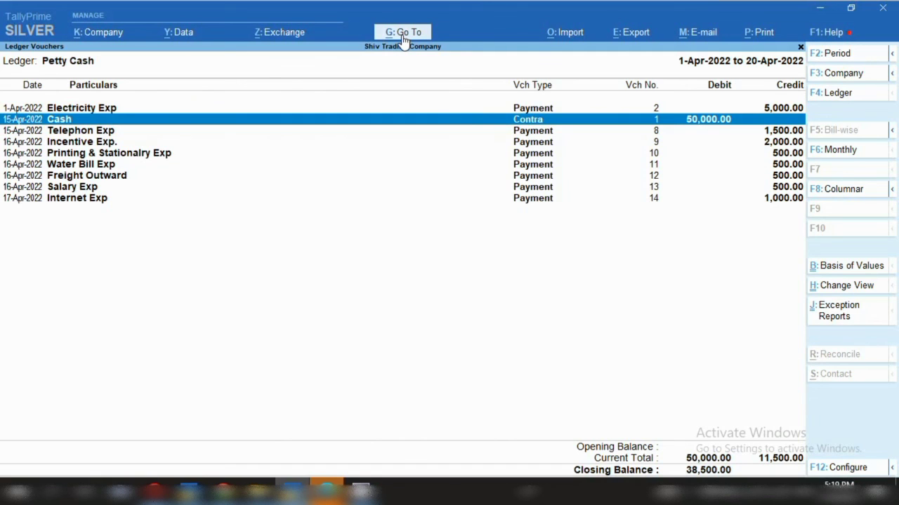
pyautogui.press('space')
pyautogui.press('Down')
pyautogui.press('Down')
pyautogui.press('Down')
pyautogui.press('Down')
pyautogui.press('Down')
pyautogui.press('Down')
pyautogui.press('Up')
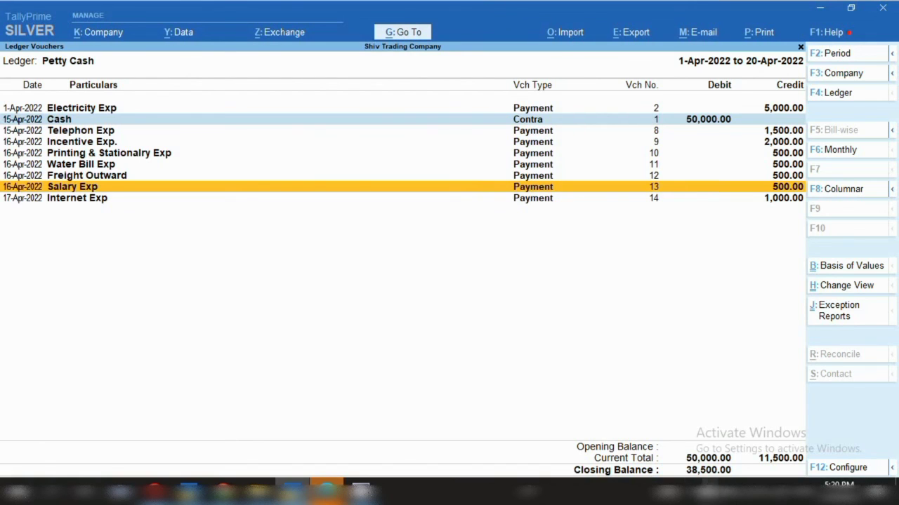
pyautogui.click(684, 497)
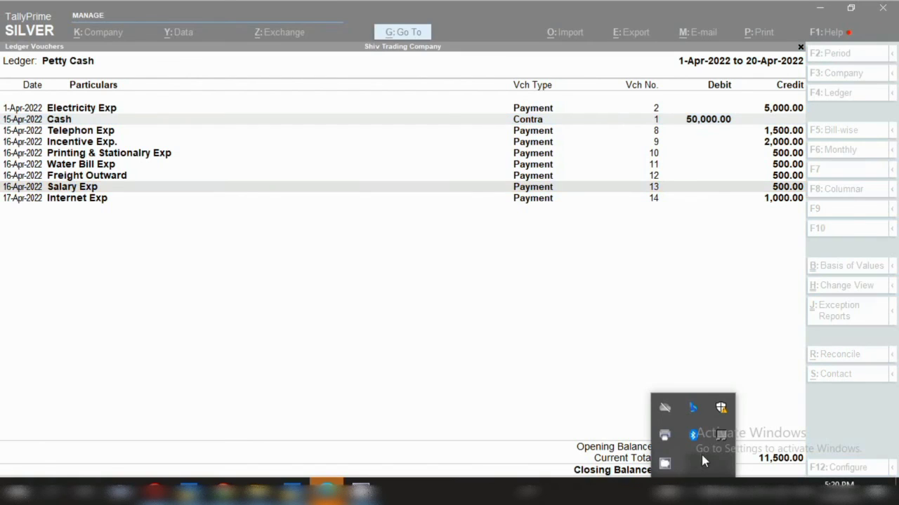